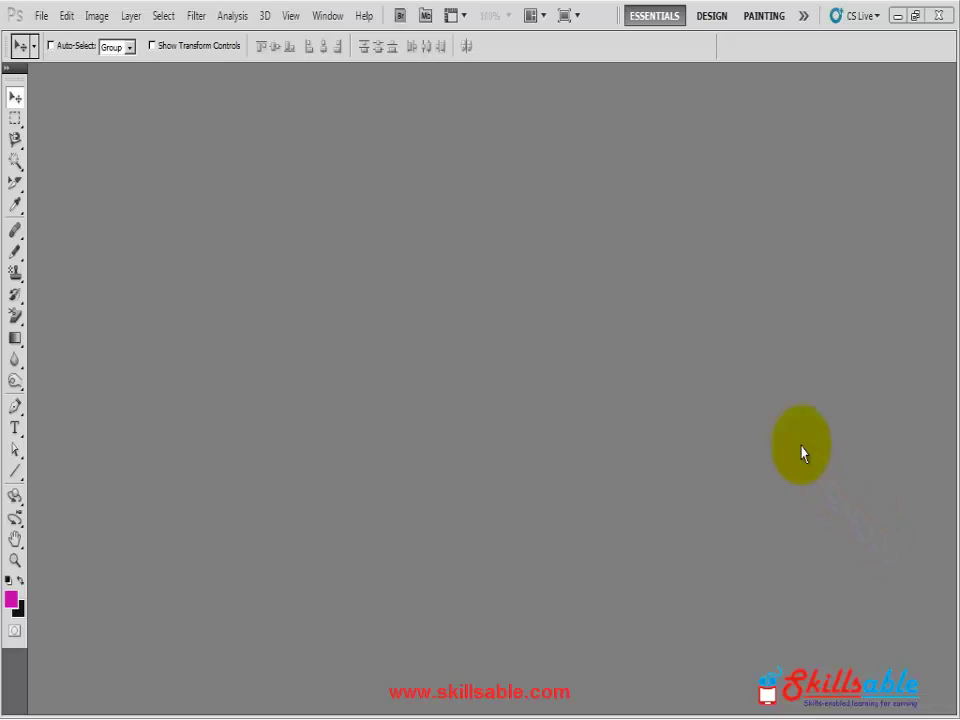
Create a new 1024 x 768 Web-preset document named 'My Project'.
{"action": "left_click", "coordinate": [40, 16]}
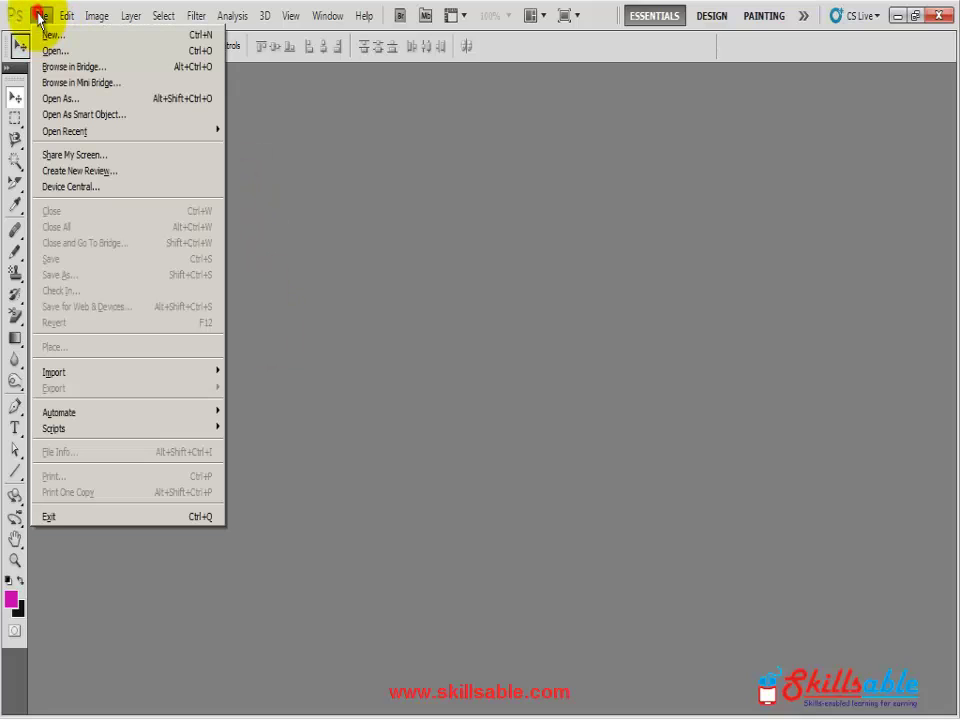
{"action": "left_click", "coordinate": [45, 34]}
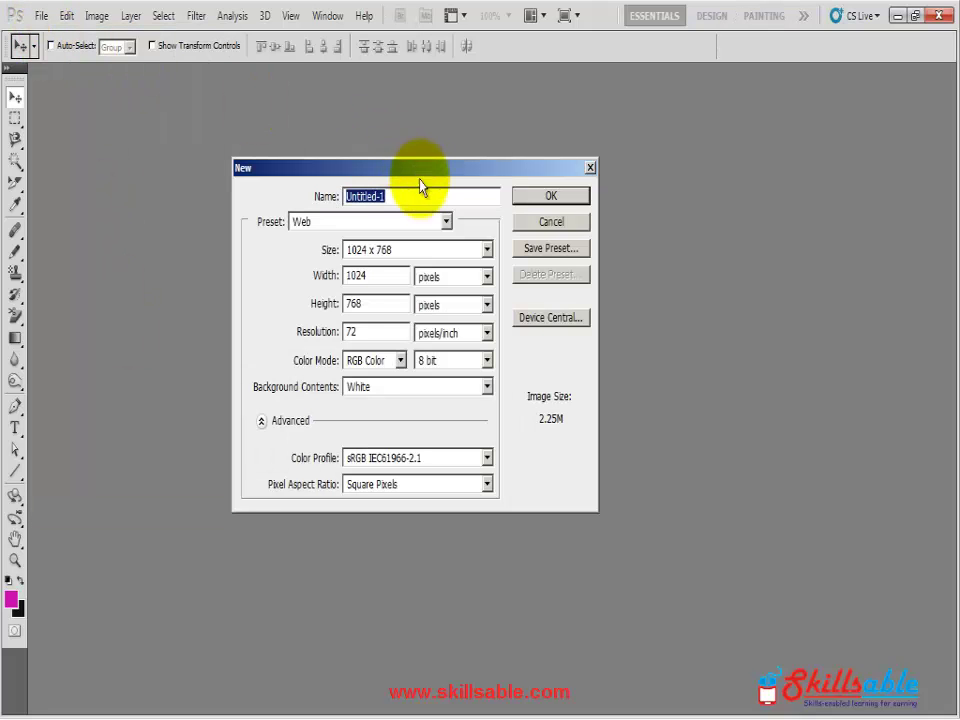
{"action": "key", "text": "BackSpace"}
{"action": "type", "text": "My Project"}
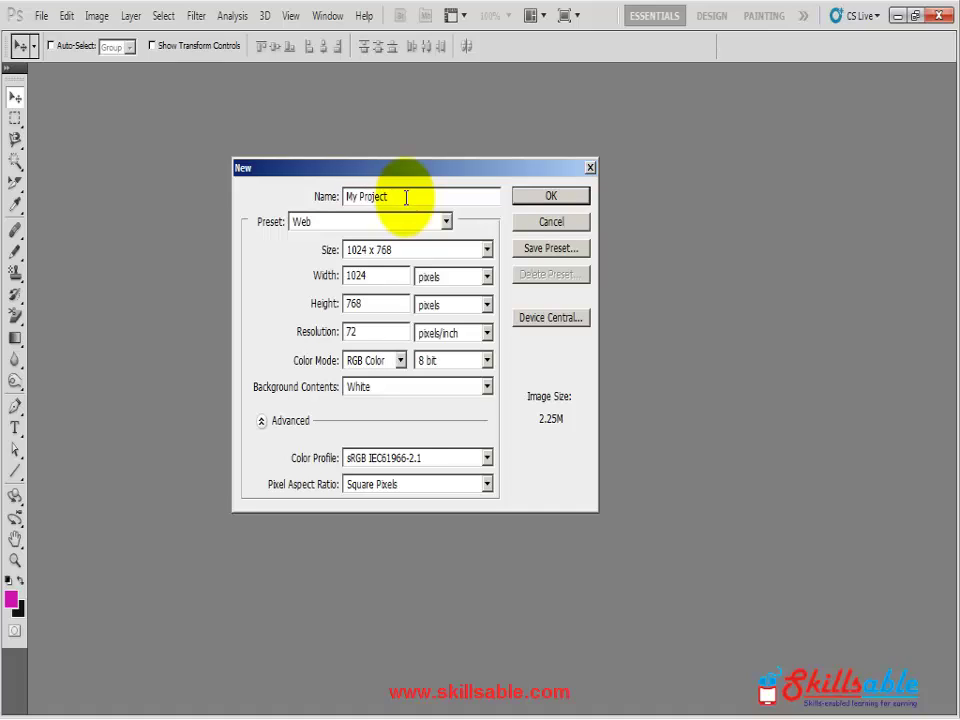
{"action": "left_click", "coordinate": [440, 222]}
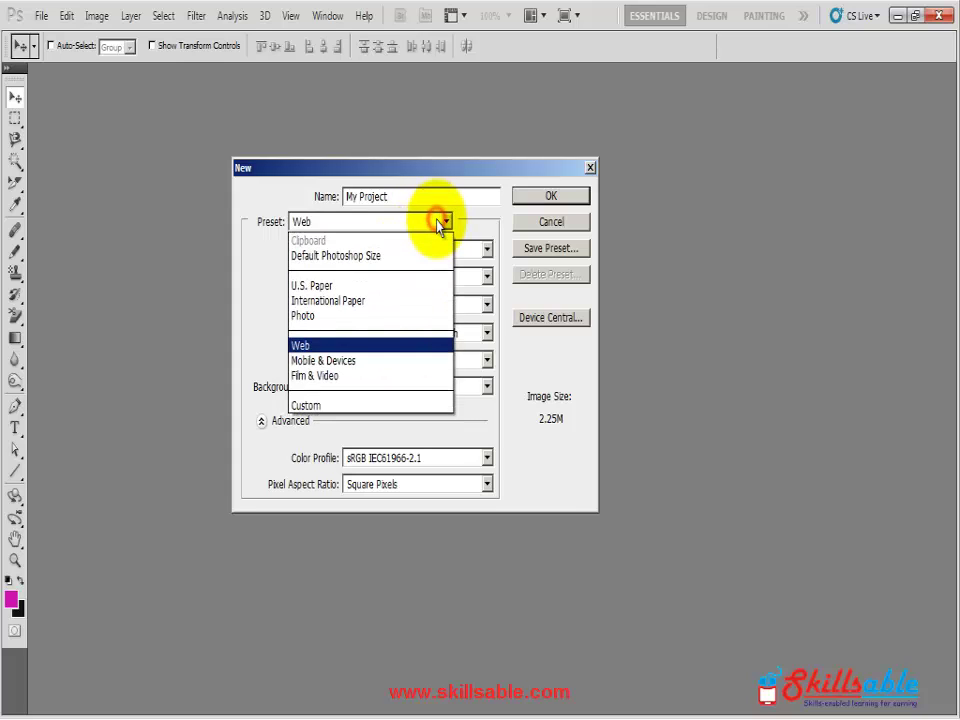
{"action": "left_click", "coordinate": [440, 222]}
{"action": "left_click", "coordinate": [467, 250]}
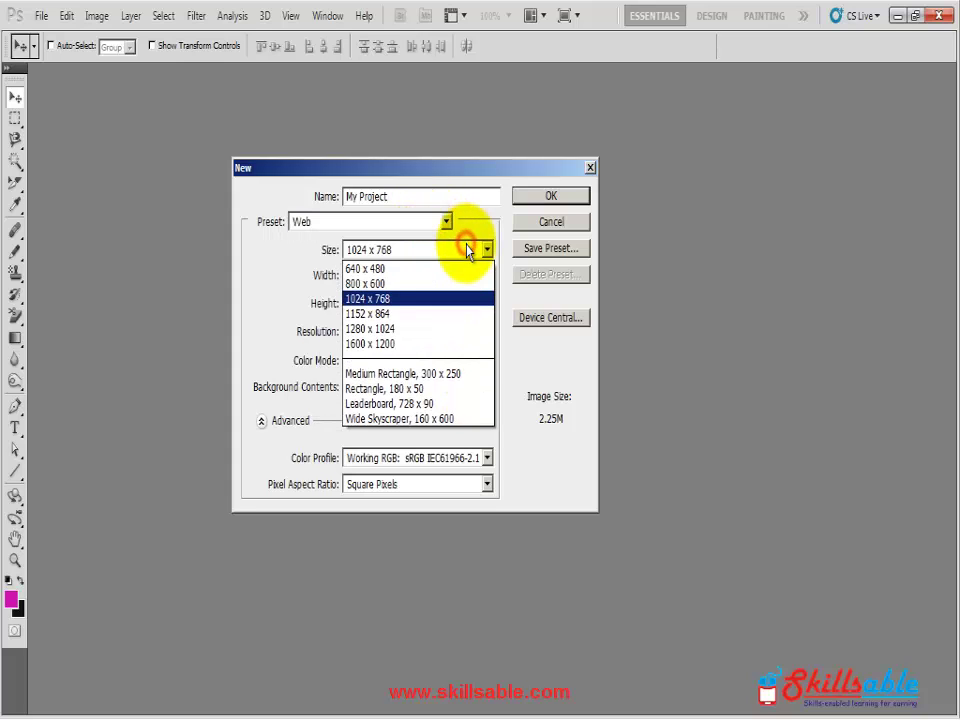
{"action": "left_click", "coordinate": [551, 196]}
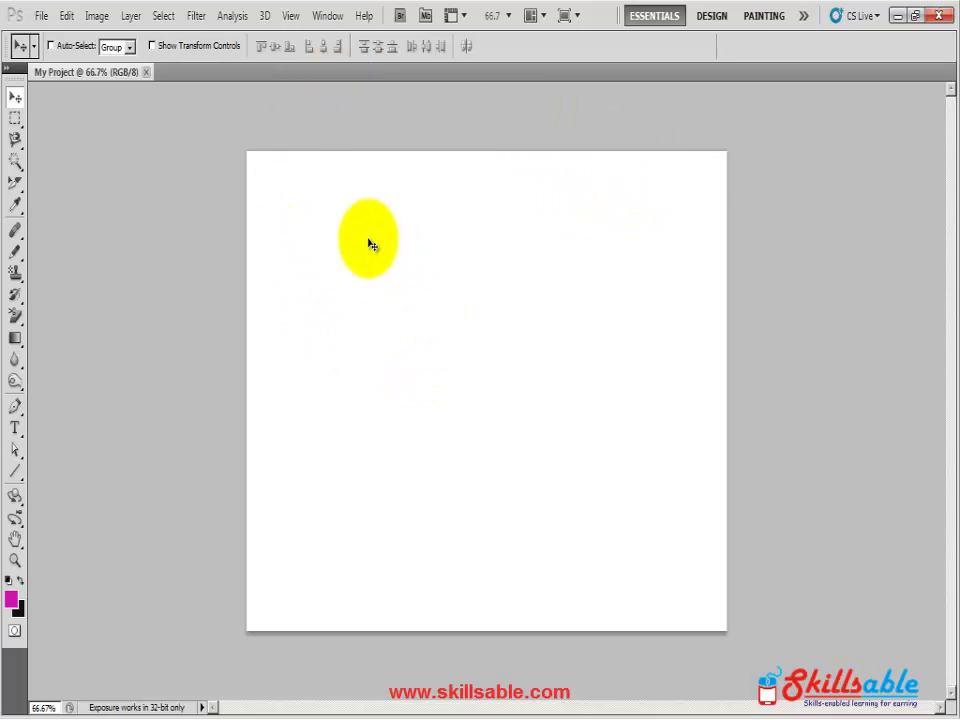
Show the Layers panel and add an empty Layer 1 above Background.
{"action": "left_click", "coordinate": [329, 16]}
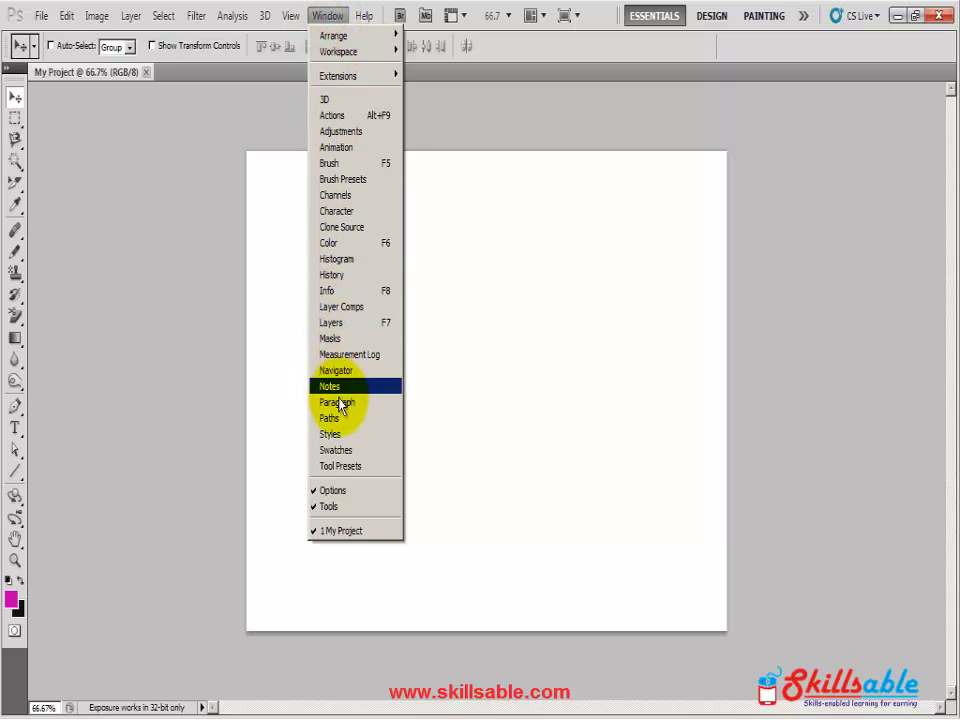
{"action": "left_click", "coordinate": [340, 323]}
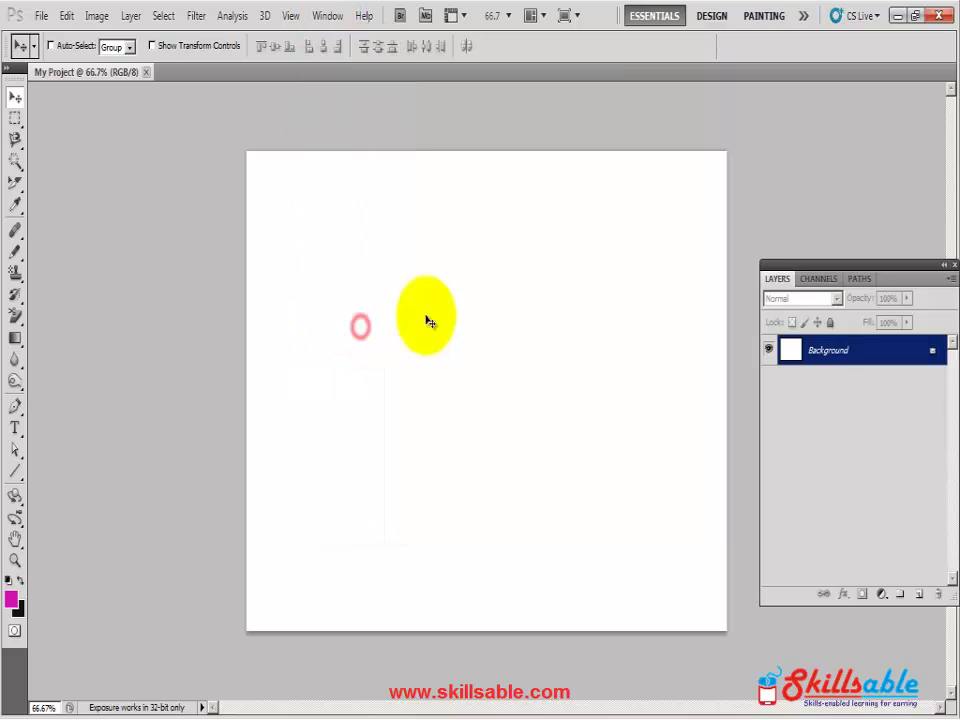
{"action": "left_click", "coordinate": [919, 595]}
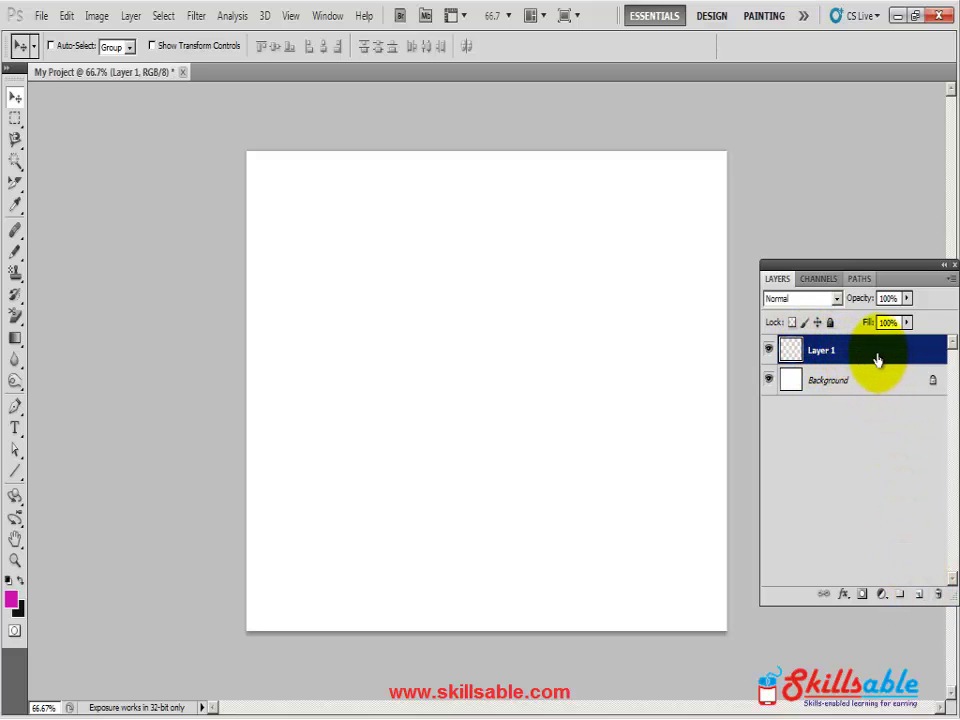
Draw a rectangular selection with 5 px feather in the canvas's upper-left area.
{"action": "left_click", "coordinate": [14, 122]}
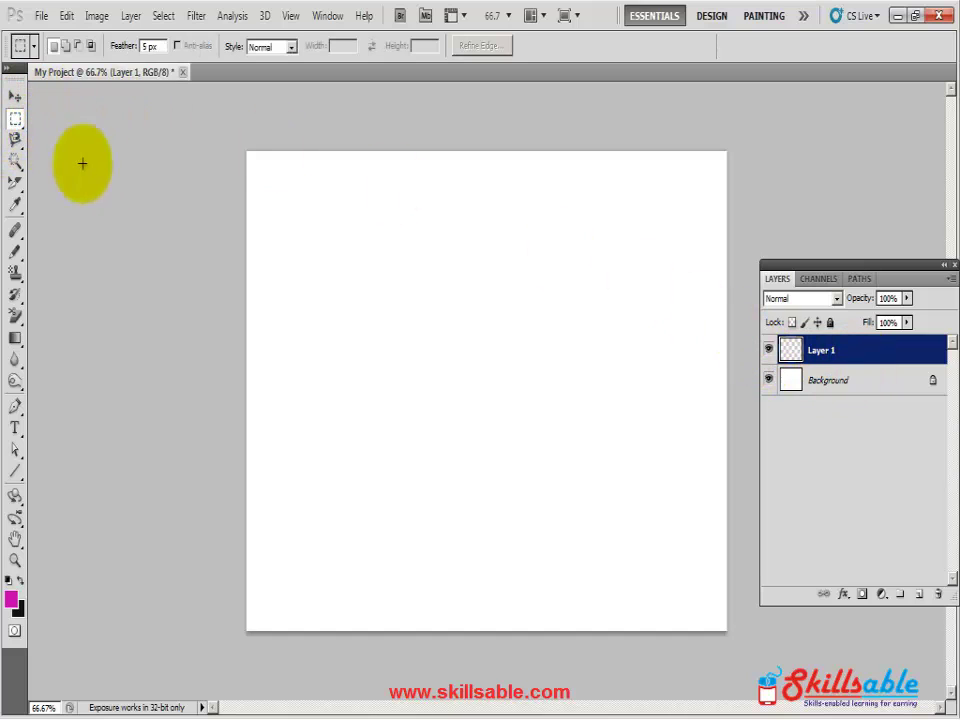
{"action": "left_click_drag", "start_coordinate": [300, 229], "coordinate": [478, 351]}
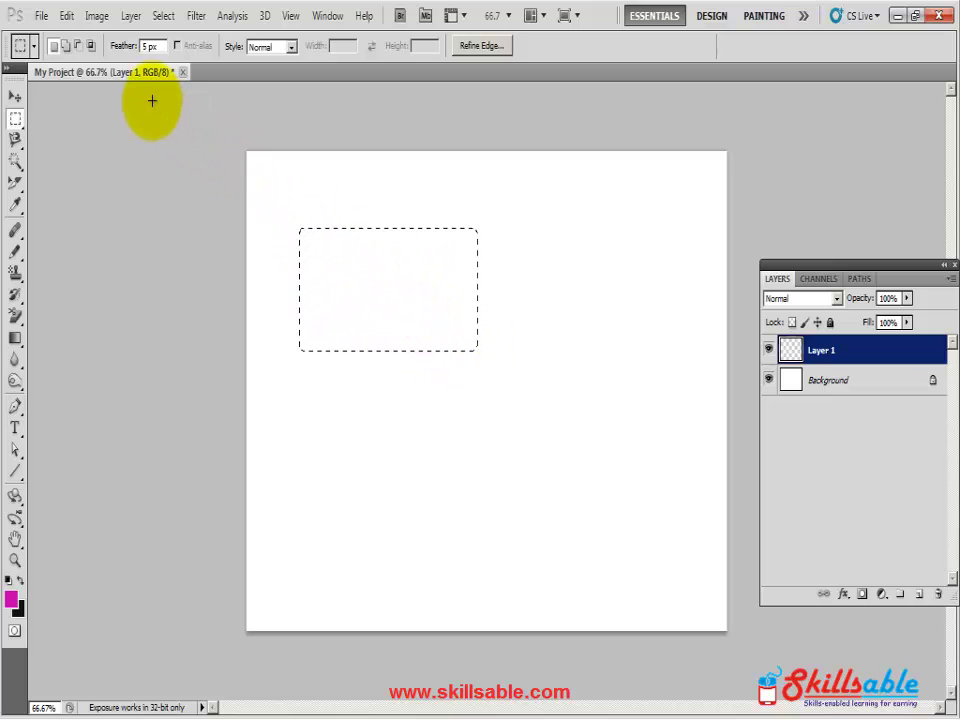
{"action": "left_click", "coordinate": [150, 46]}
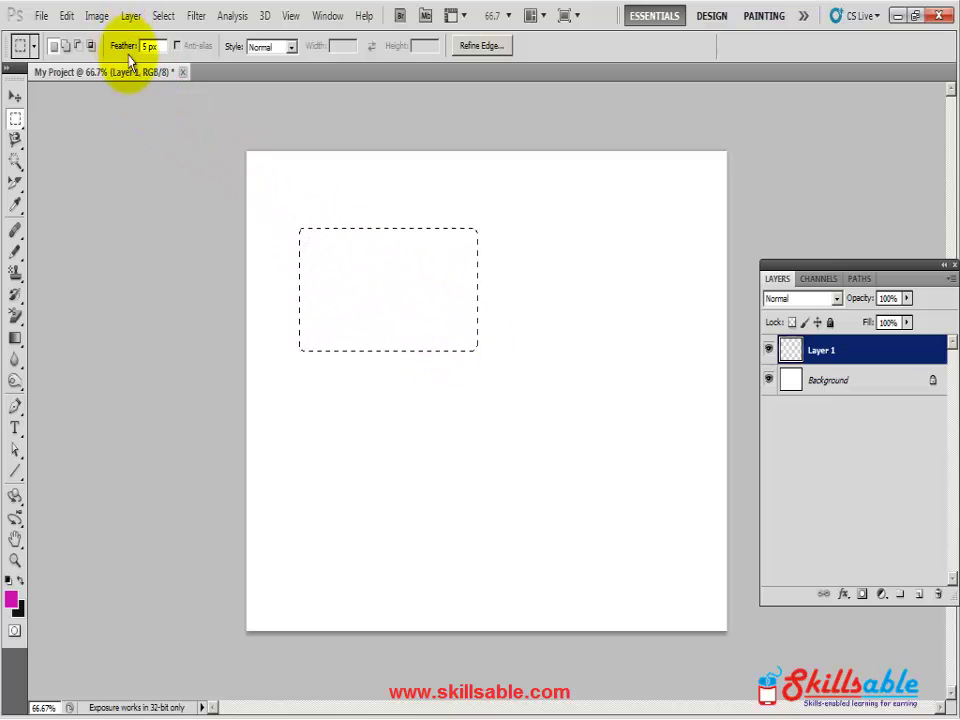
{"action": "left_click", "coordinate": [149, 49]}
{"action": "left_click", "coordinate": [143, 45]}
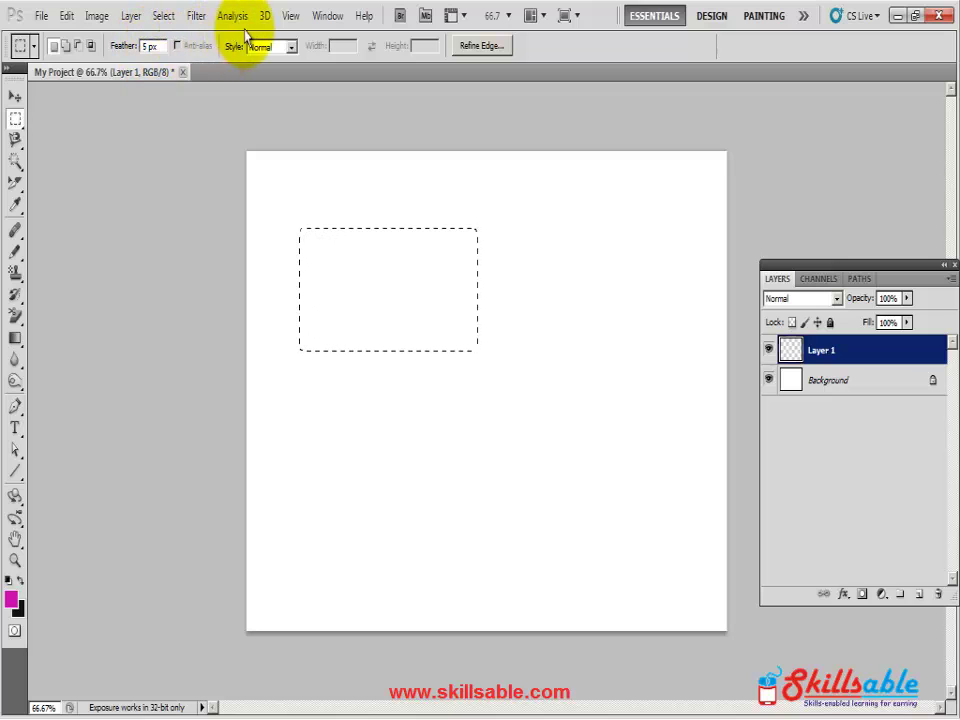
{"action": "left_click", "coordinate": [288, 17]}
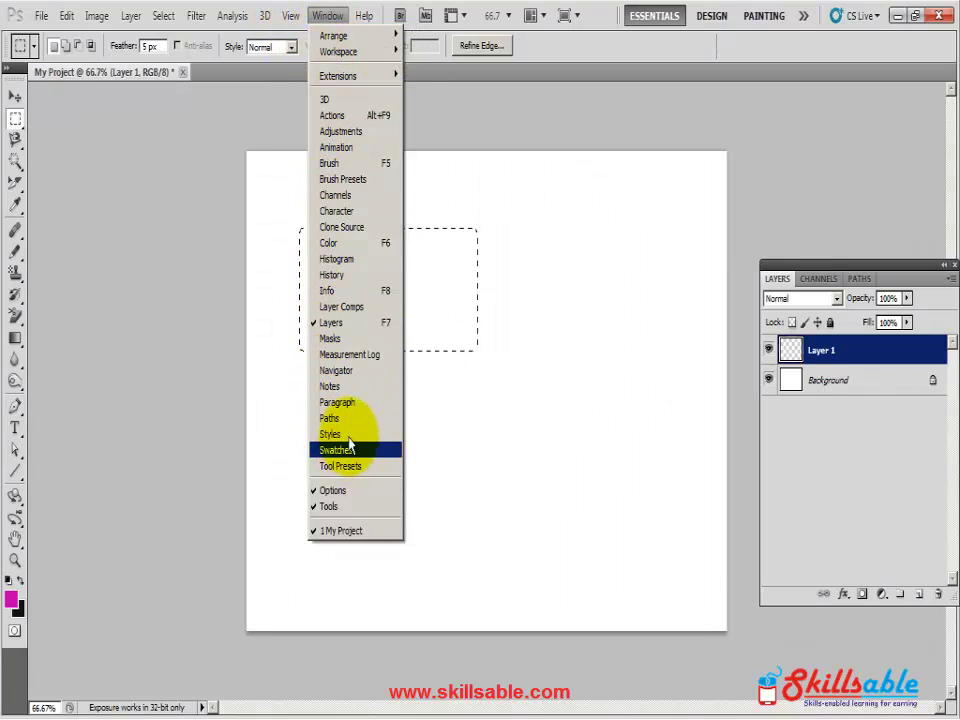
Fill the selection with magenta and apply the red-and-blue striped style from Styles.
{"action": "left_click", "coordinate": [340, 434]}
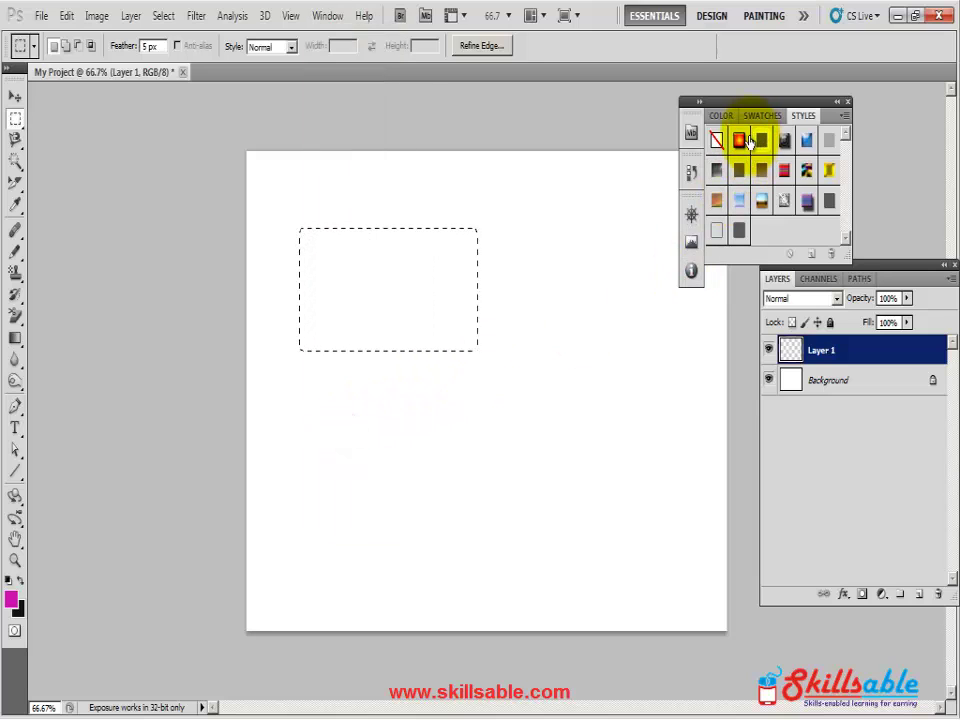
{"action": "key", "text": "alt+BackSpace"}
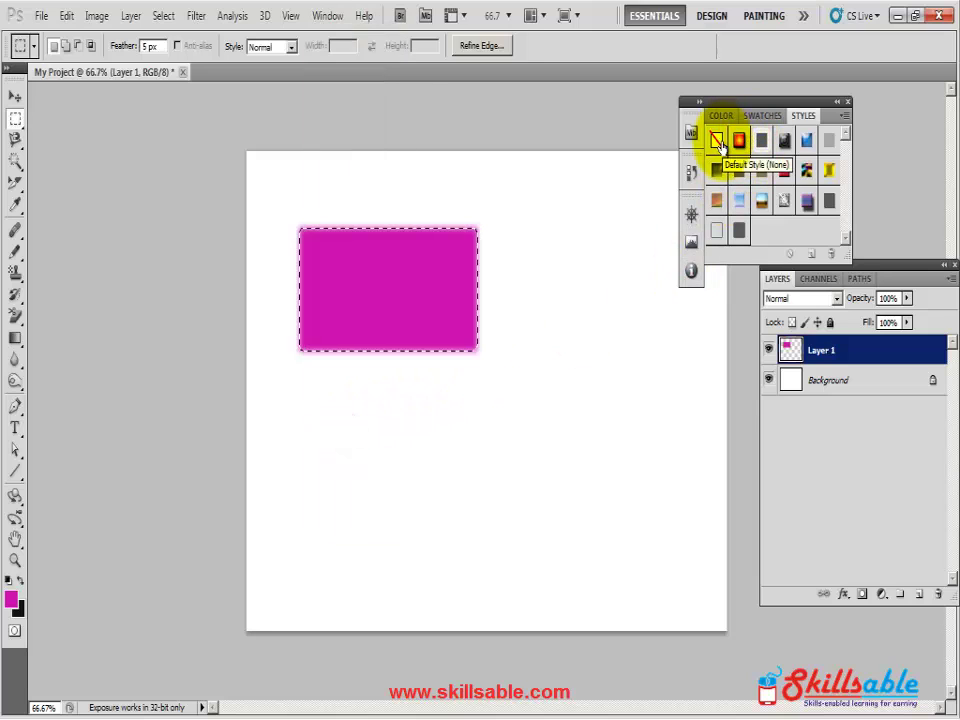
{"action": "left_click", "coordinate": [739, 141]}
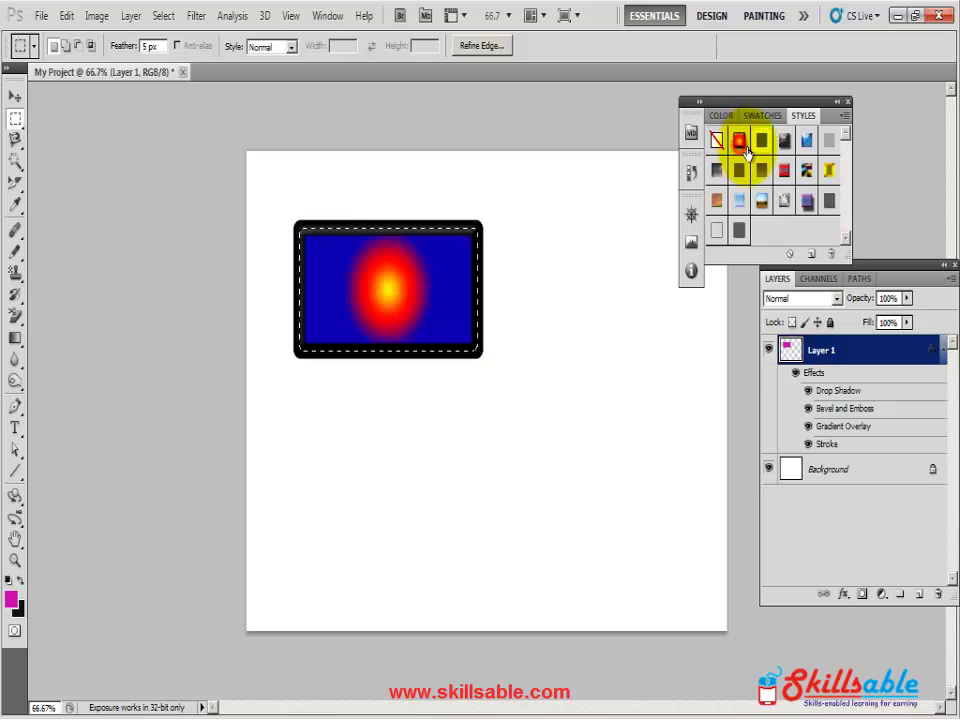
{"action": "left_click", "coordinate": [761, 143]}
{"action": "left_click", "coordinate": [784, 143]}
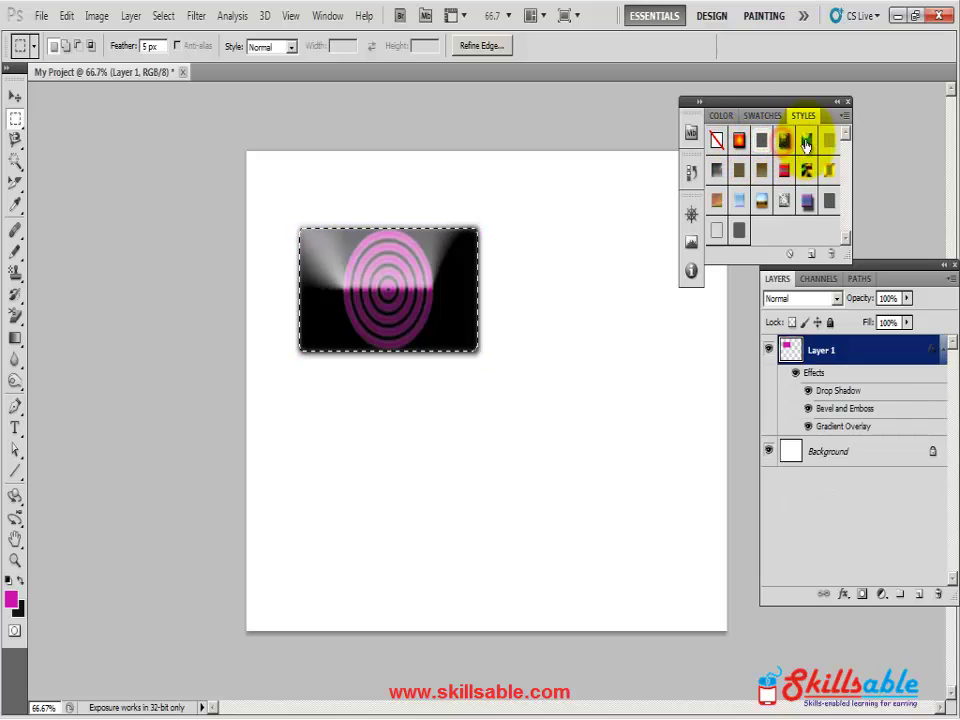
{"action": "left_click", "coordinate": [760, 203]}
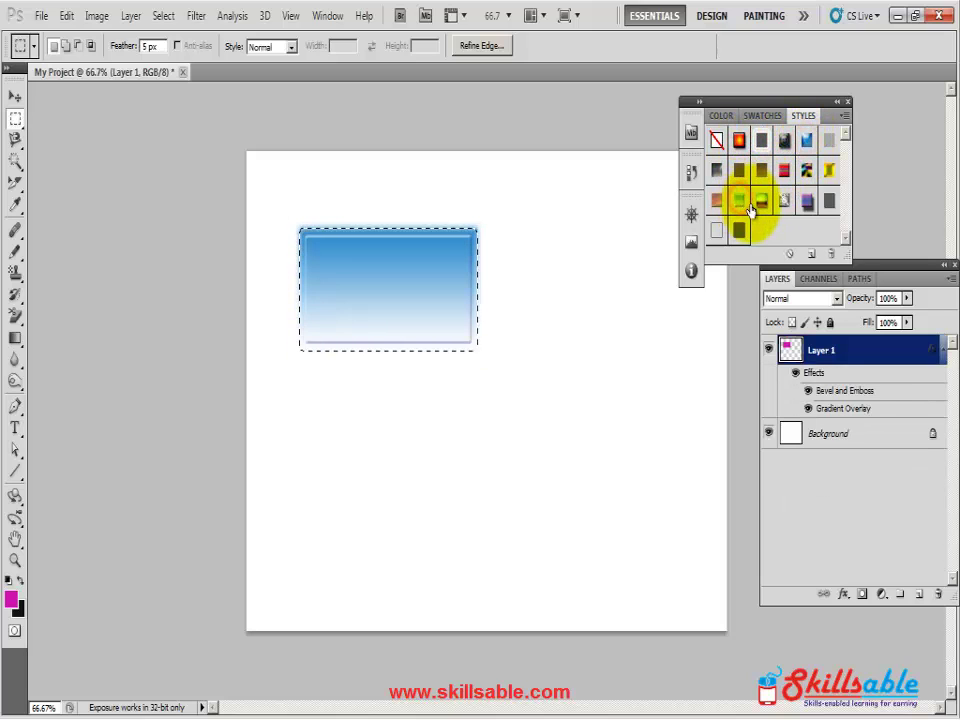
{"action": "left_click", "coordinate": [761, 204]}
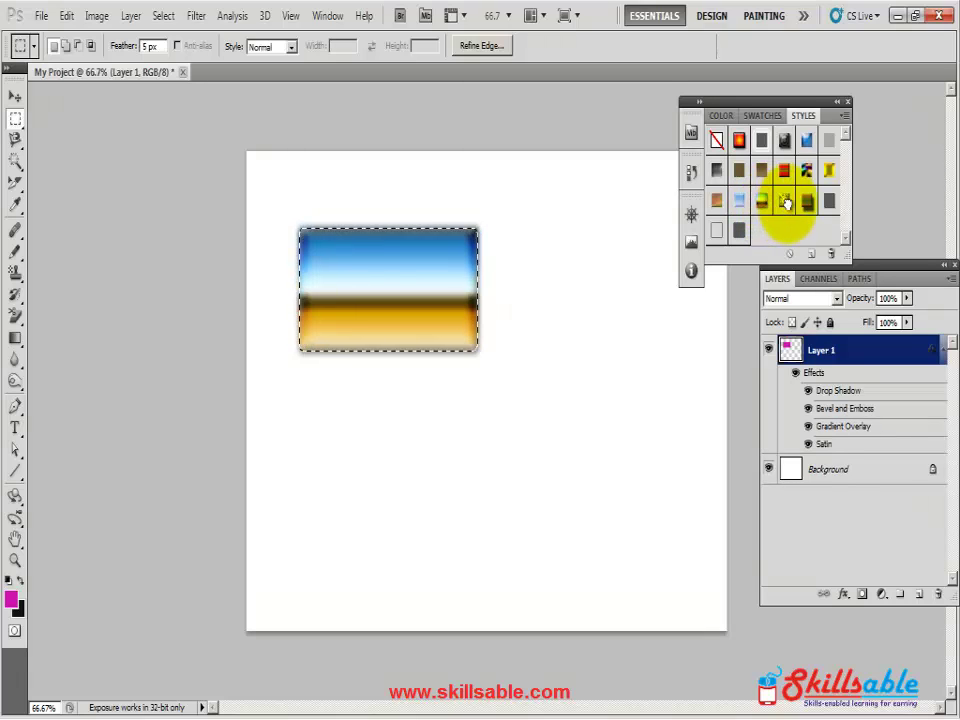
{"action": "left_click", "coordinate": [786, 205]}
{"action": "left_click", "coordinate": [809, 205]}
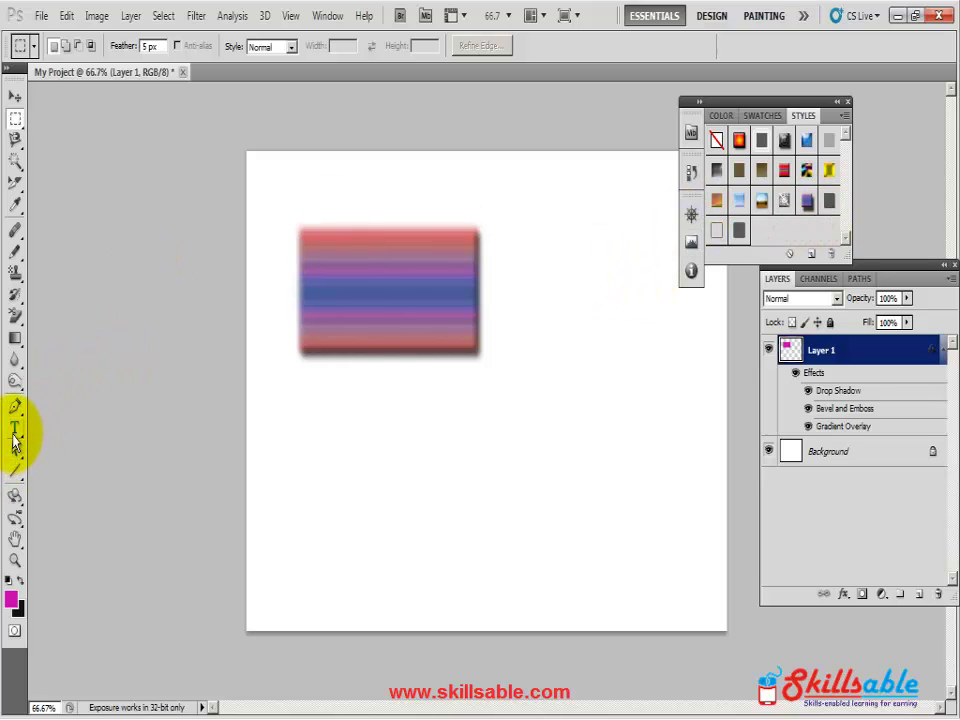
{"action": "left_click", "coordinate": [14, 428]}
Type the heading 'ABOUT US' on the button.
{"action": "left_click", "coordinate": [320, 295]}
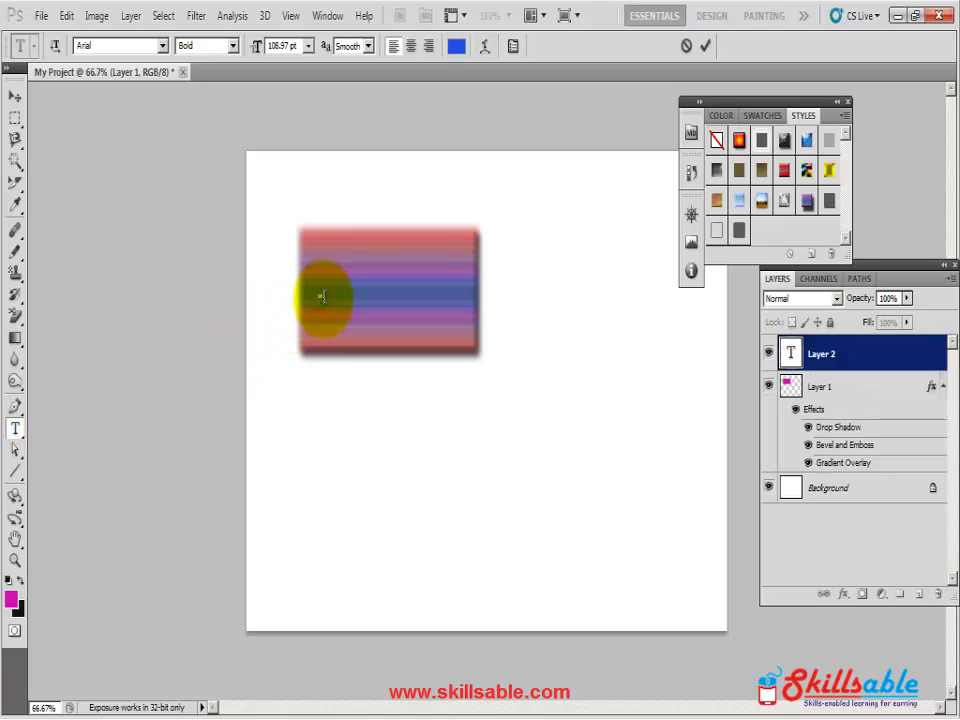
{"action": "type", "text": "aB"}
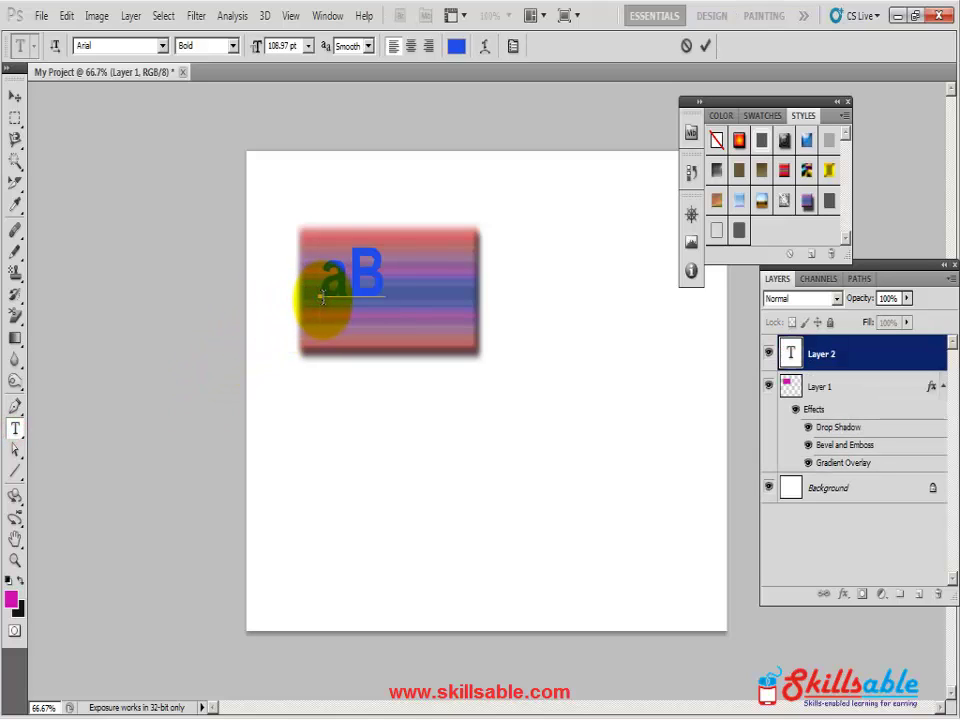
{"action": "key", "text": "BackSpace"}
{"action": "key", "text": "BackSpace"}
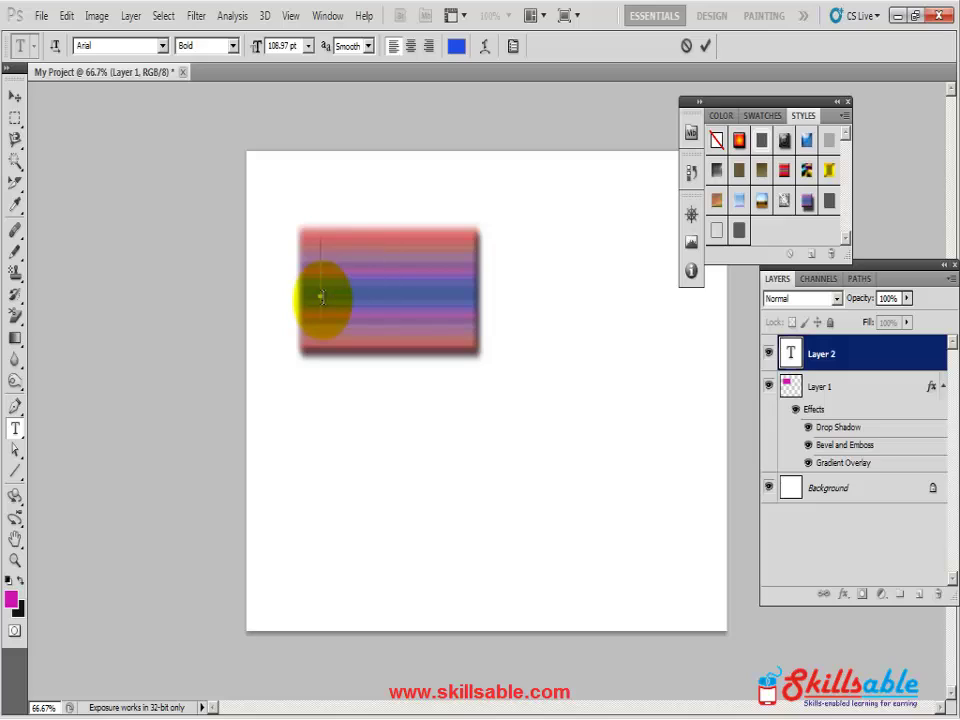
{"action": "type", "text": "ABO"}
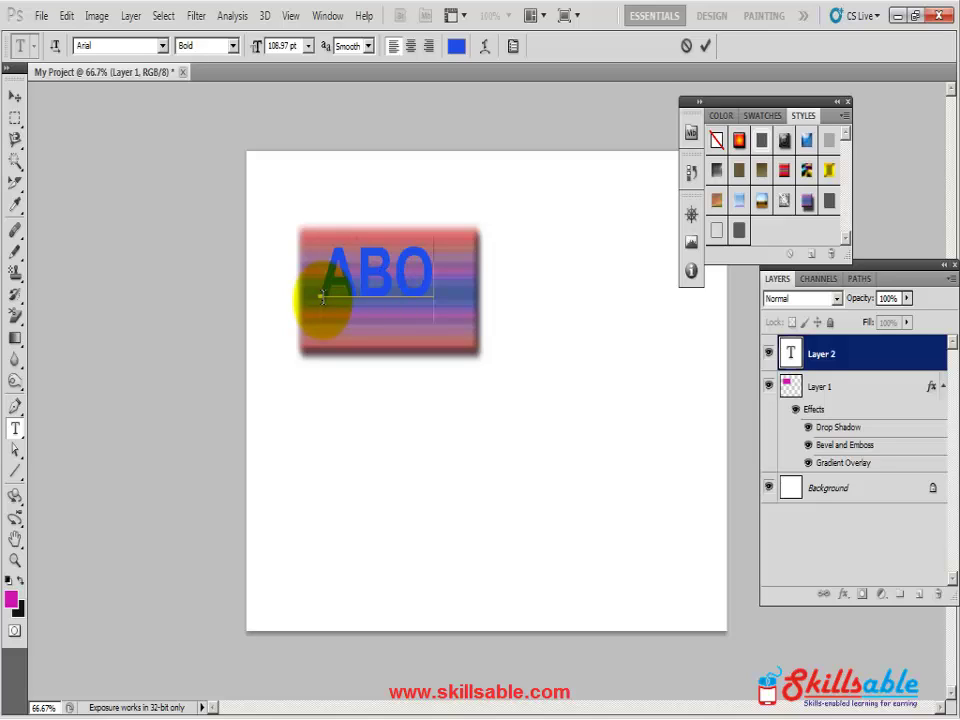
{"action": "type", "text": "UT US"}
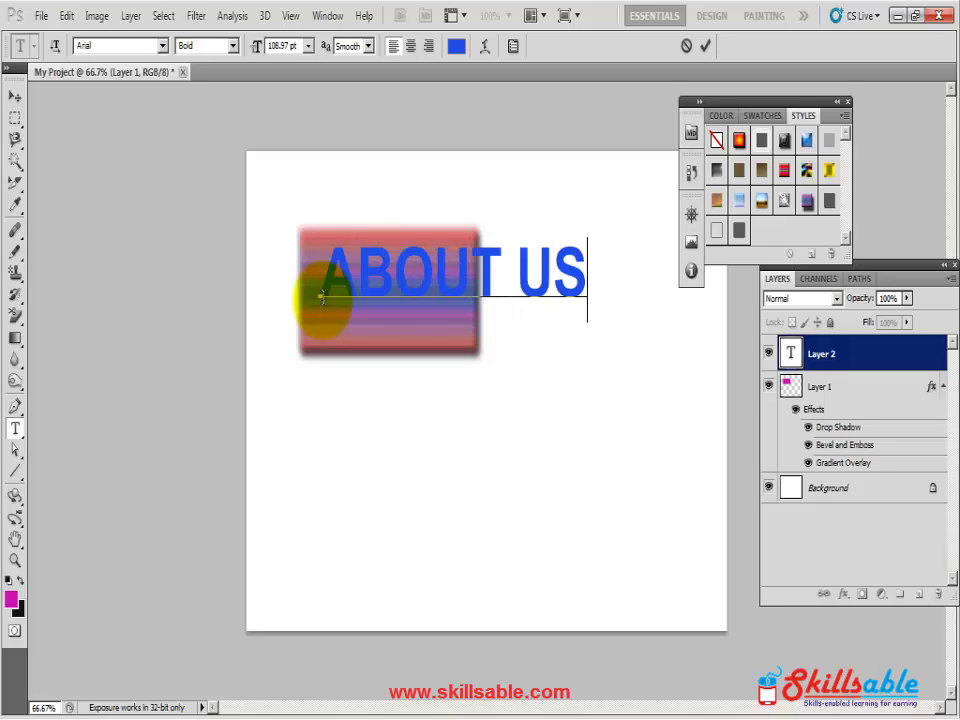
Change the ABOUT US text colour to near-white f7f8fa.
{"action": "key", "text": "shift+Left"}
{"action": "key", "text": "shift+Left"}
{"action": "key", "text": "shift+Left"}
{"action": "key", "text": "shift+Left"}
{"action": "key", "text": "shift+Left"}
{"action": "key", "text": "shift+Left"}
{"action": "key", "text": "shift+Left"}
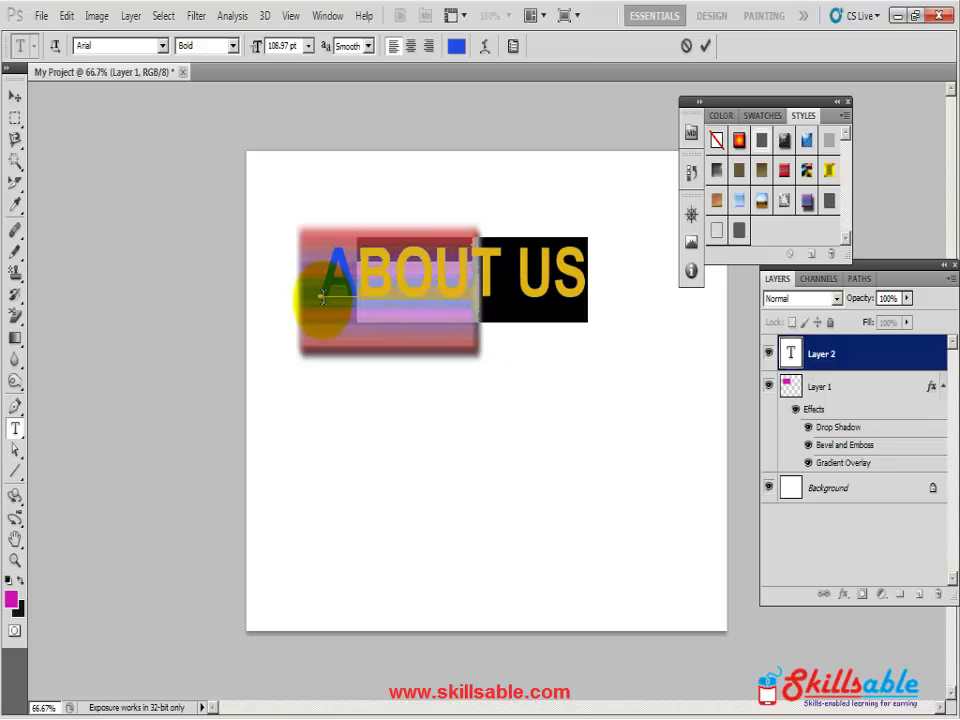
{"action": "key", "text": "shift+Left"}
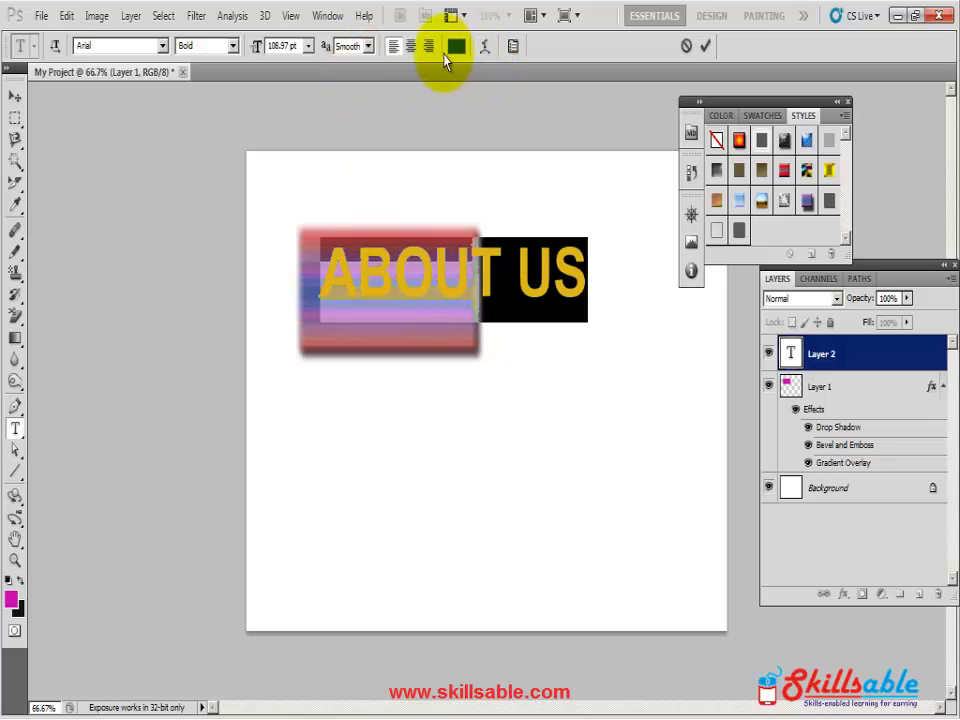
{"action": "left_click", "coordinate": [456, 46]}
{"action": "left_click", "coordinate": [299, 169]}
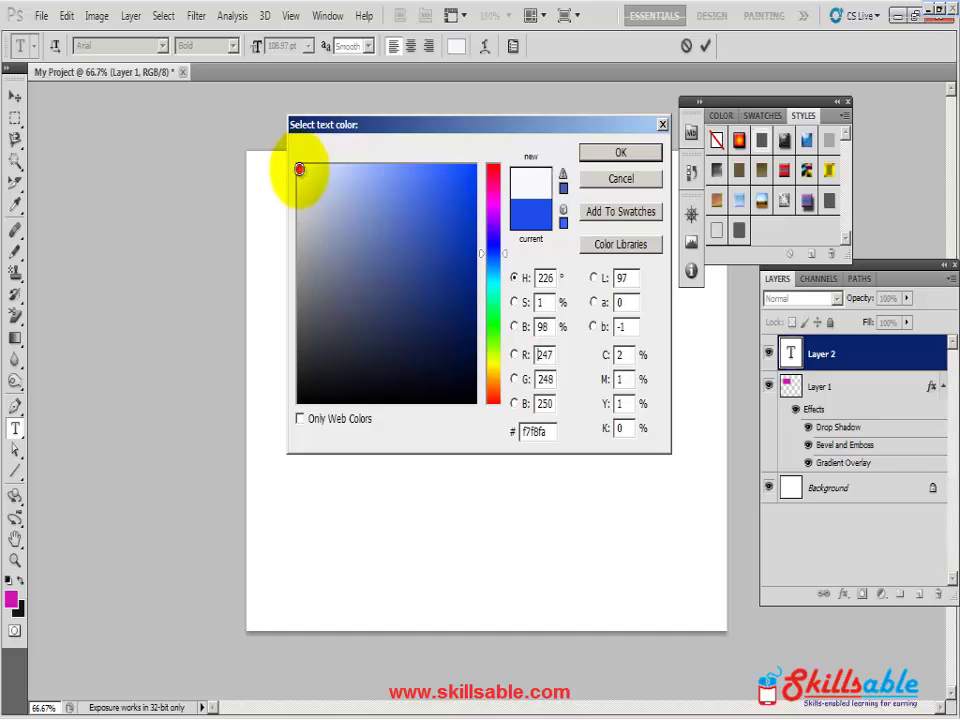
{"action": "left_click", "coordinate": [616, 154]}
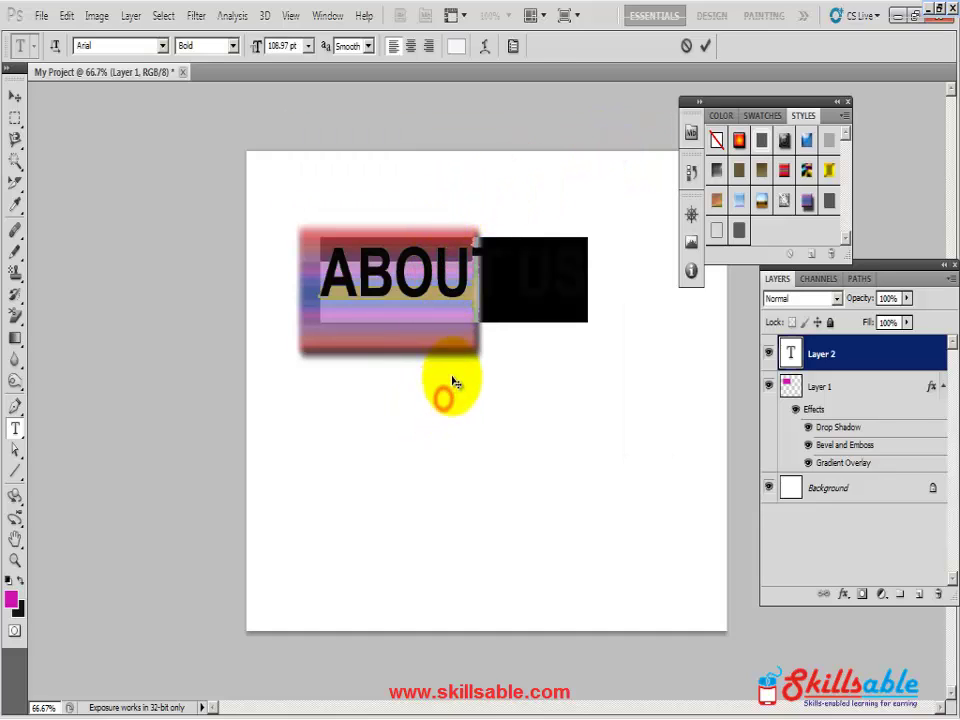
Nudge the ABOUT US text left and down and scale it down inside the button.
{"action": "left_click", "coordinate": [15, 96]}
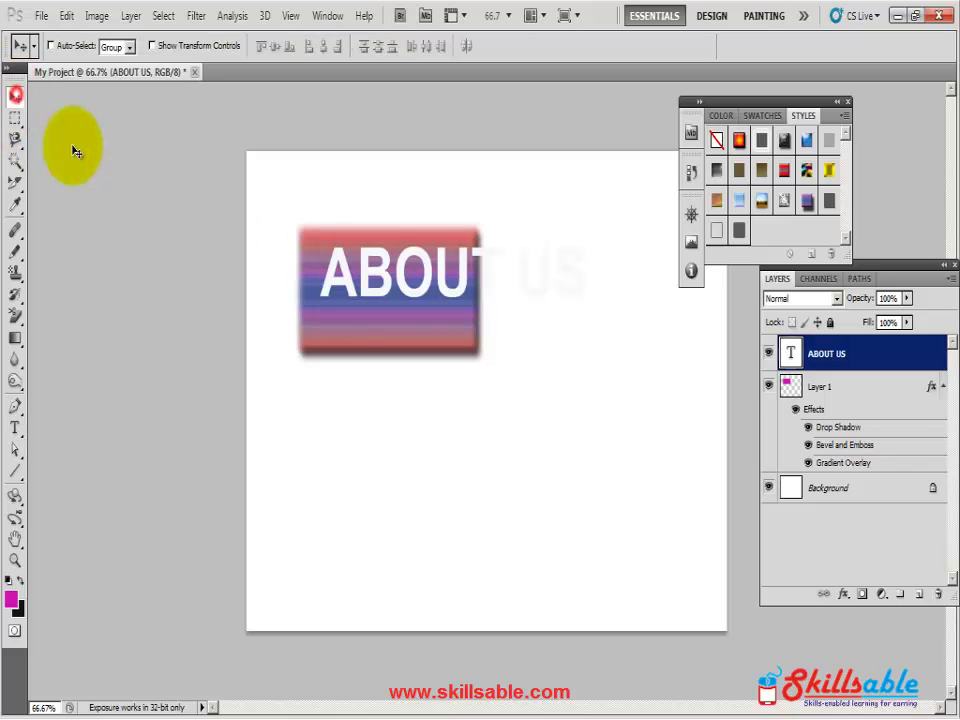
{"action": "left_click_drag", "start_coordinate": [412, 263], "coordinate": [400, 278]}
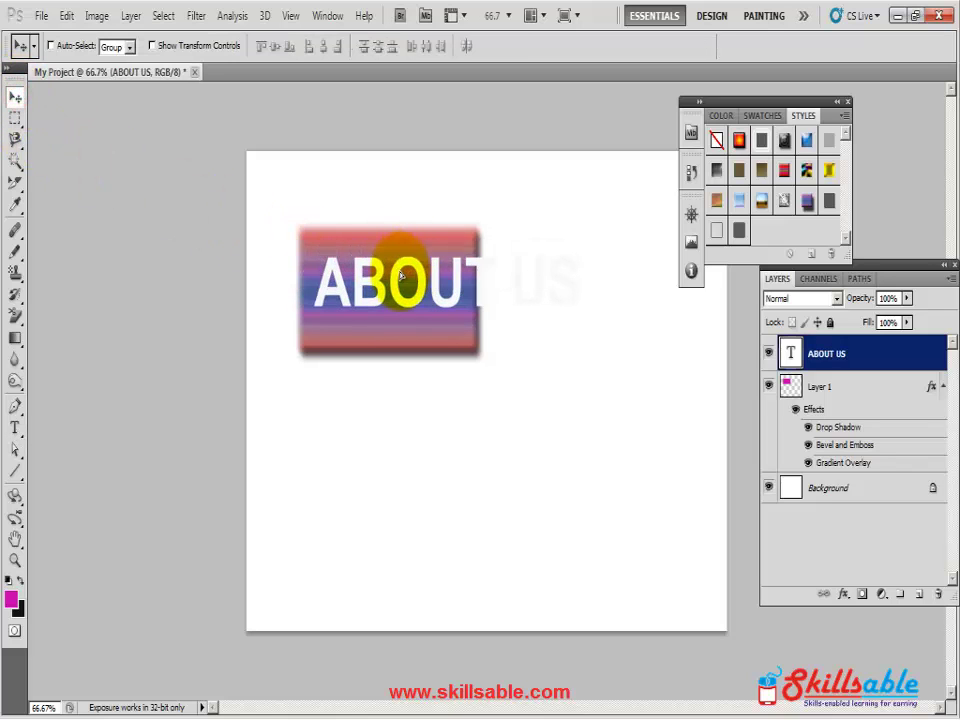
{"action": "key", "text": "ctrl+t"}
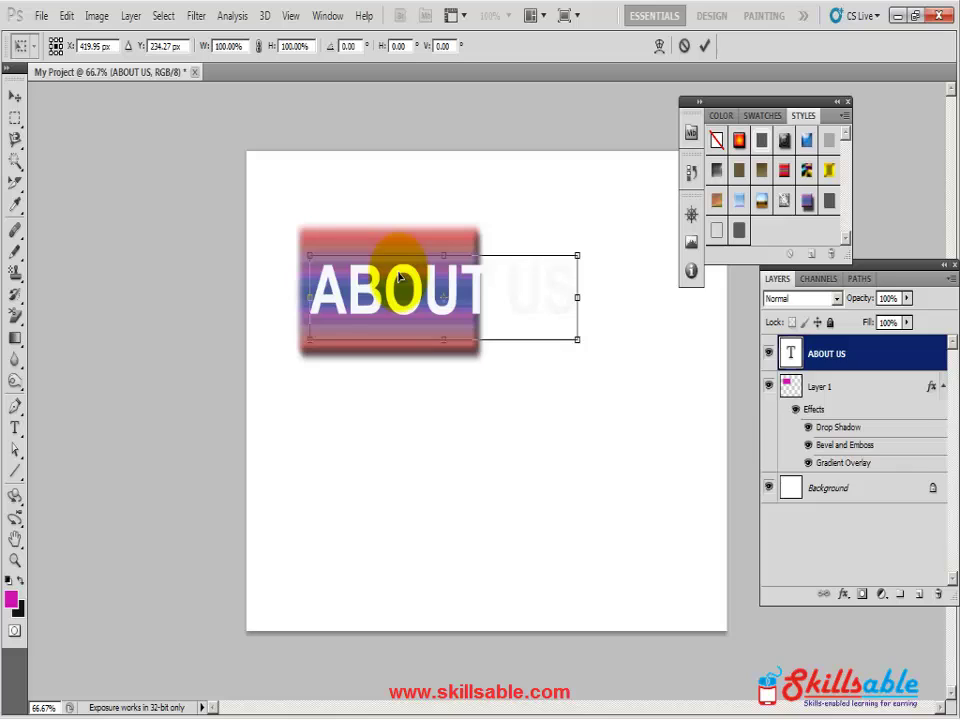
{"action": "left_click_drag", "start_coordinate": [577, 339], "coordinate": [467, 317]}
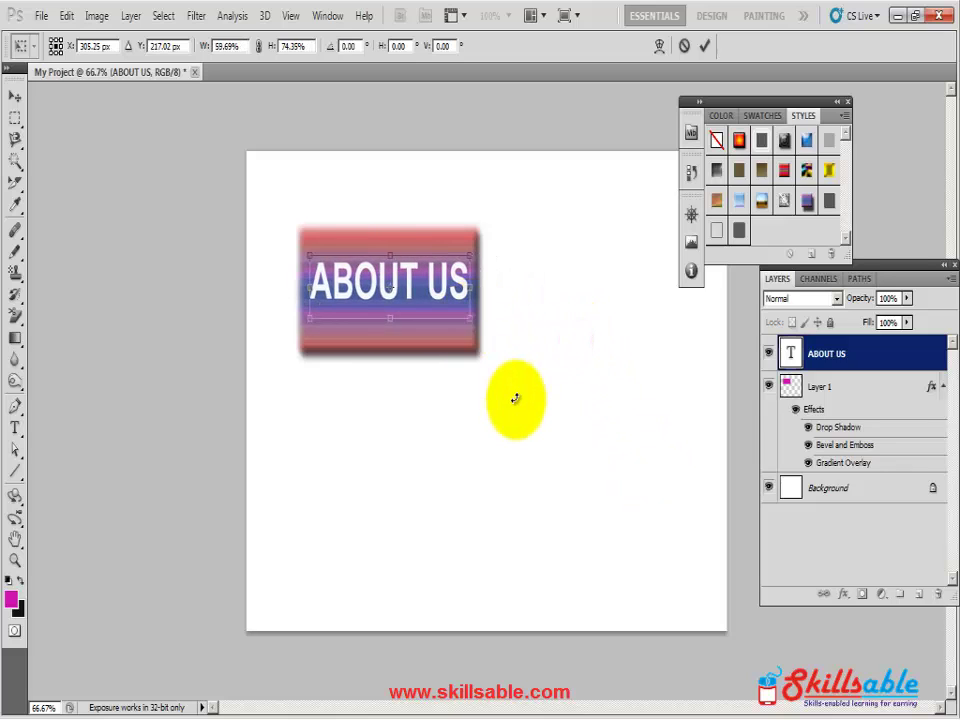
{"action": "key", "text": "Return"}
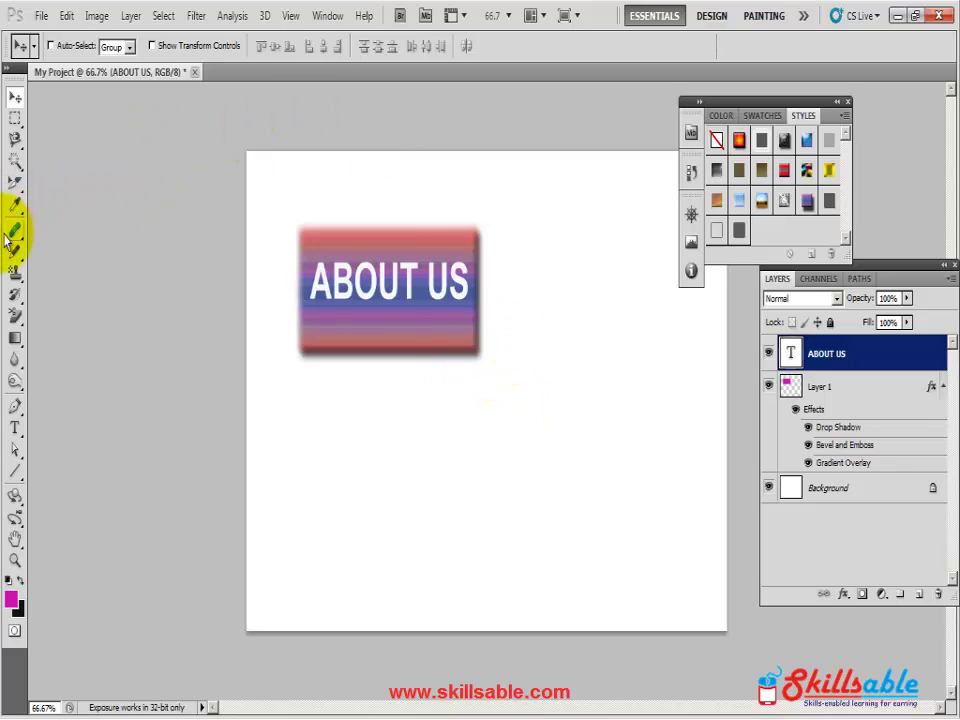
Draw a slice over the ABOUT US button and a small square slice below it.
{"action": "left_click", "coordinate": [15, 182]}
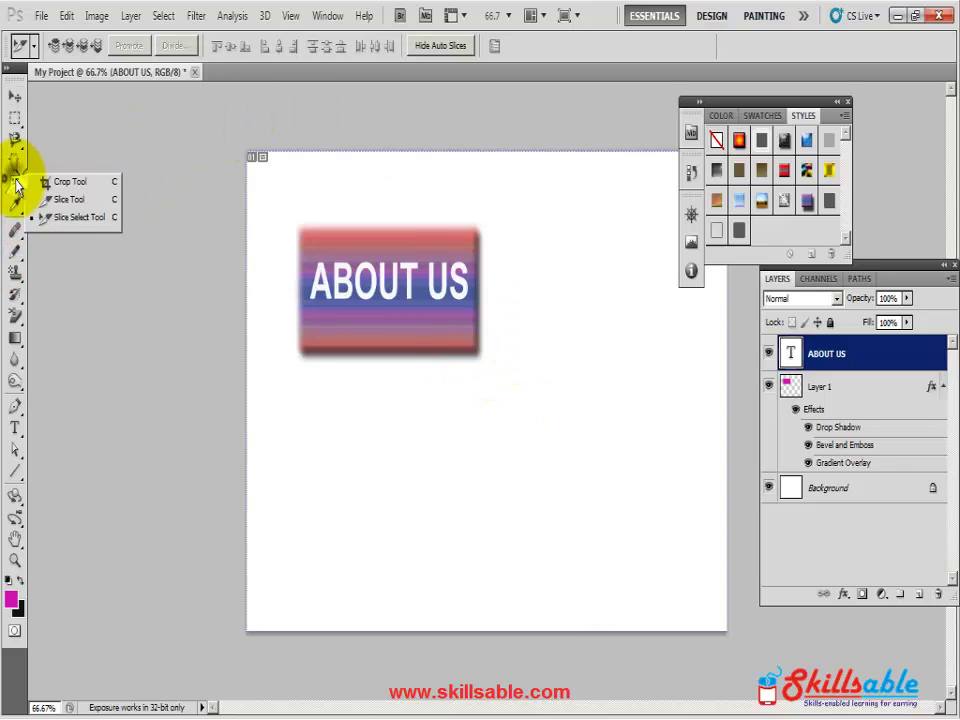
{"action": "left_click", "coordinate": [62, 200]}
{"action": "mouse_move", "coordinate": [294, 221]}
{"action": "left_mouse_down"}
{"action": "mouse_move", "coordinate": [408, 350]}
{"action": "mouse_move", "coordinate": [520, 385]}
{"action": "left_mouse_up"}
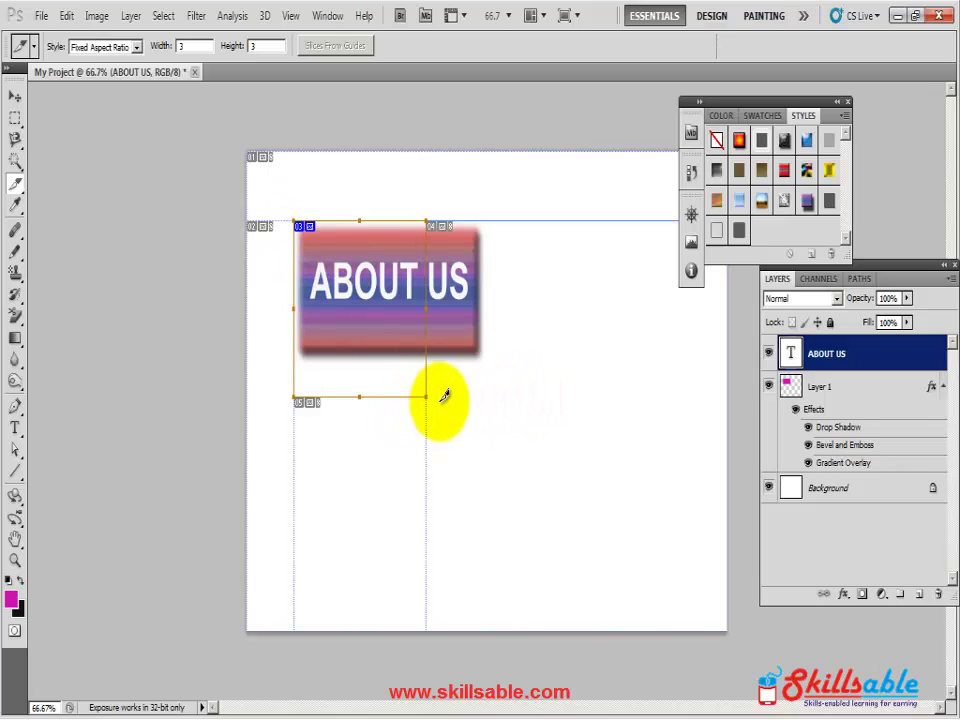
{"action": "left_click_drag", "start_coordinate": [440, 397], "coordinate": [512, 494]}
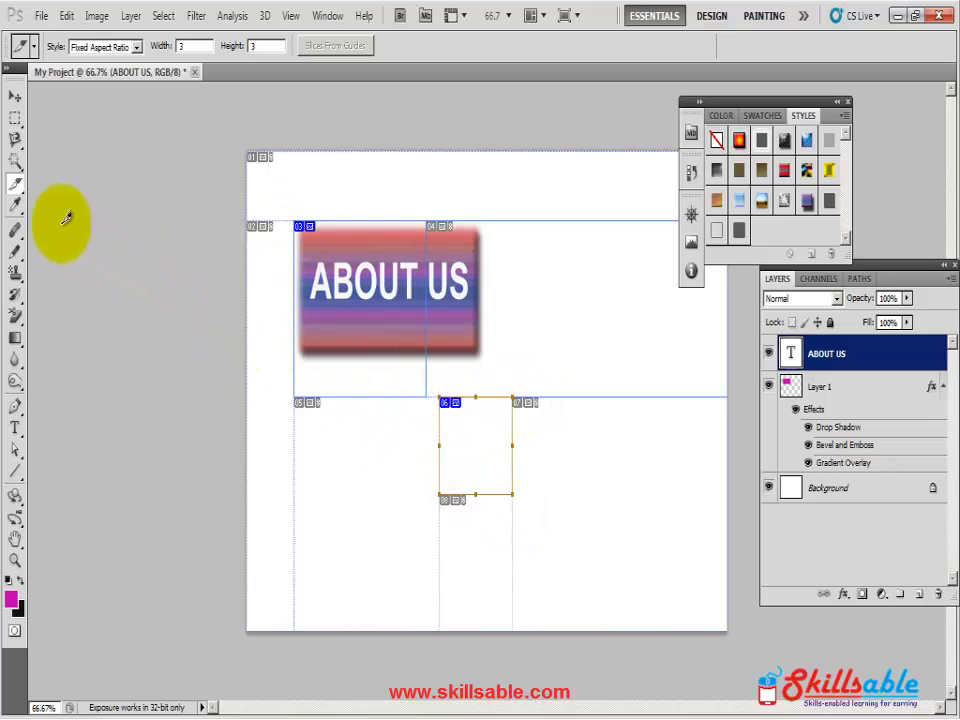
Select the lower slice and the button slice with the Slice Select Tool.
{"action": "left_click", "coordinate": [17, 193]}
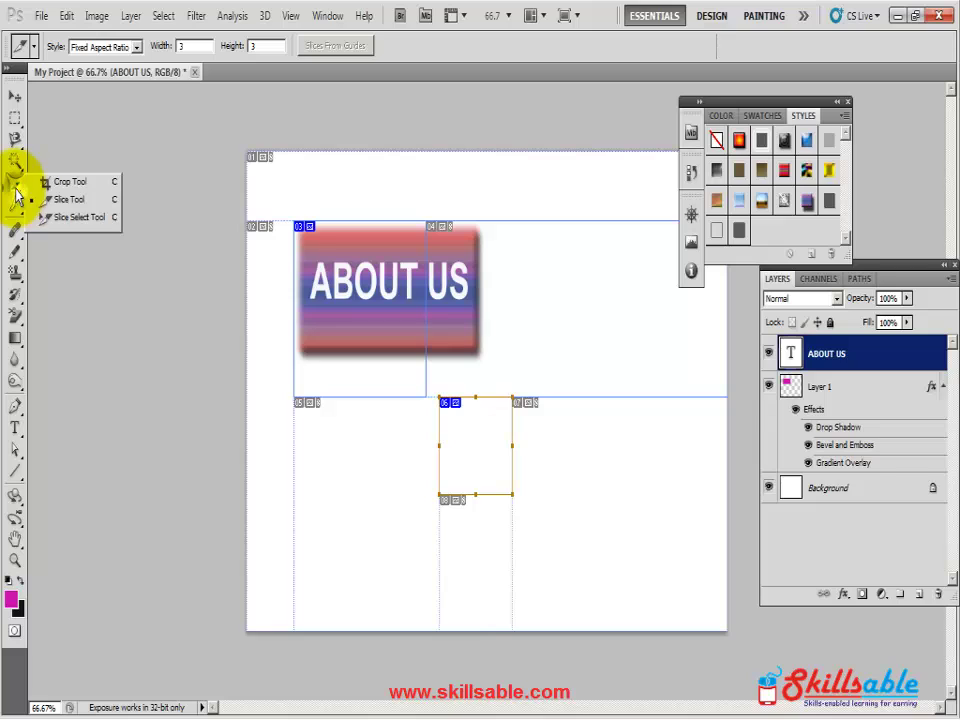
{"action": "left_click", "coordinate": [68, 217]}
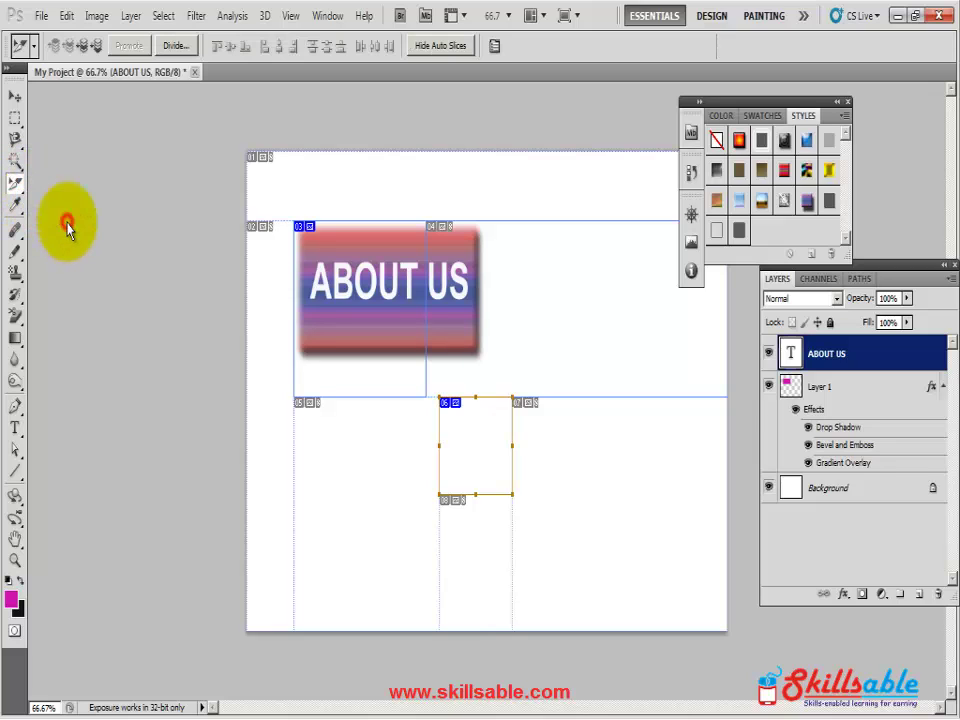
{"action": "left_click", "coordinate": [452, 406]}
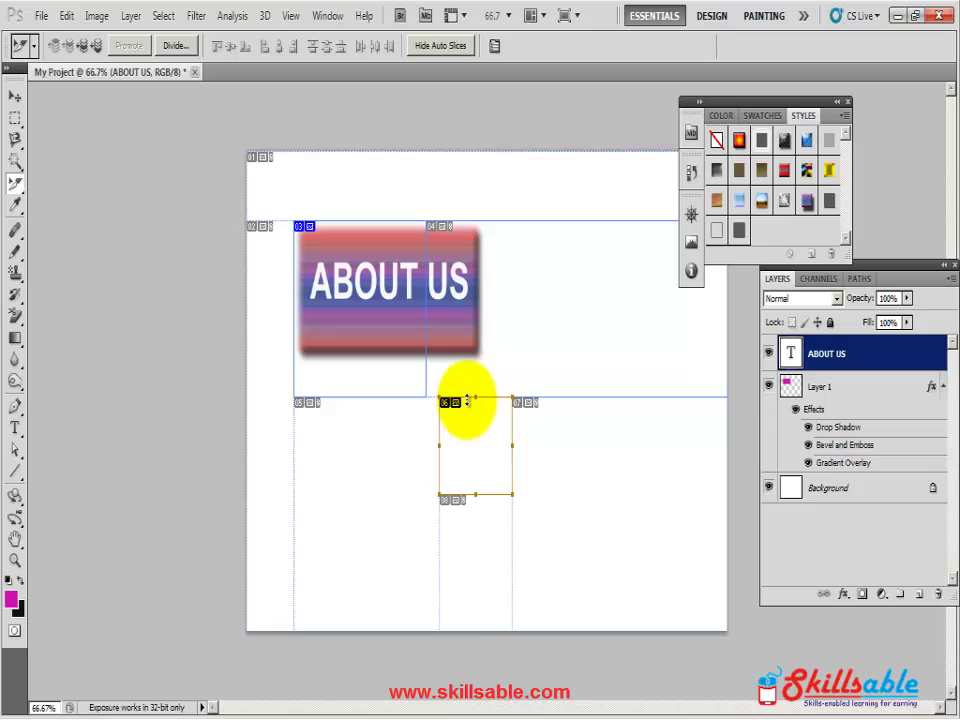
{"action": "left_click", "coordinate": [378, 388]}
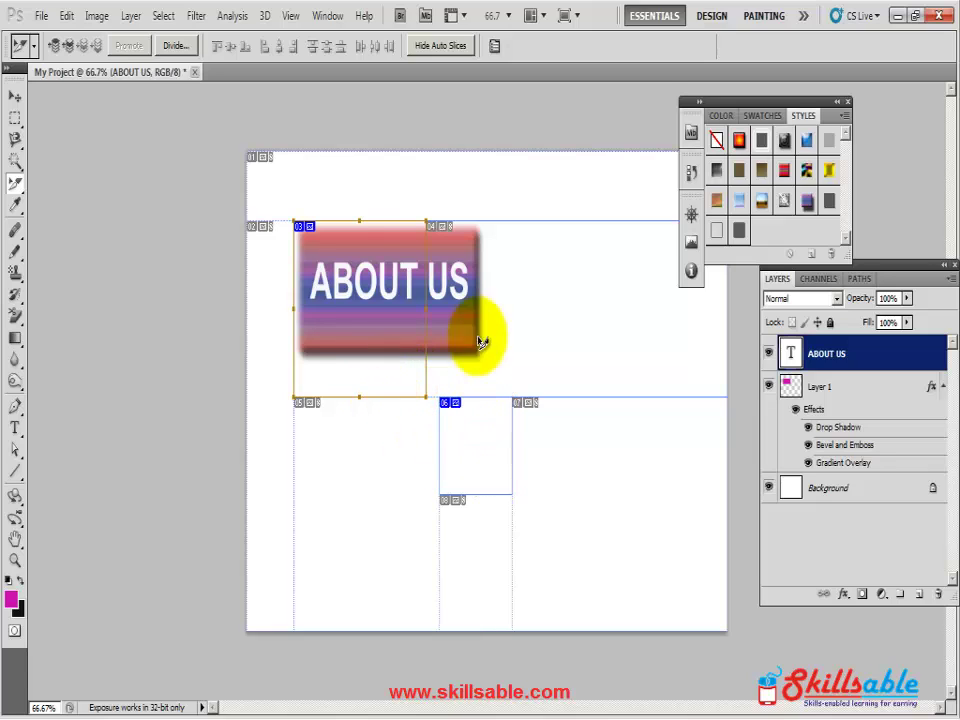
{"action": "left_click", "coordinate": [486, 401]}
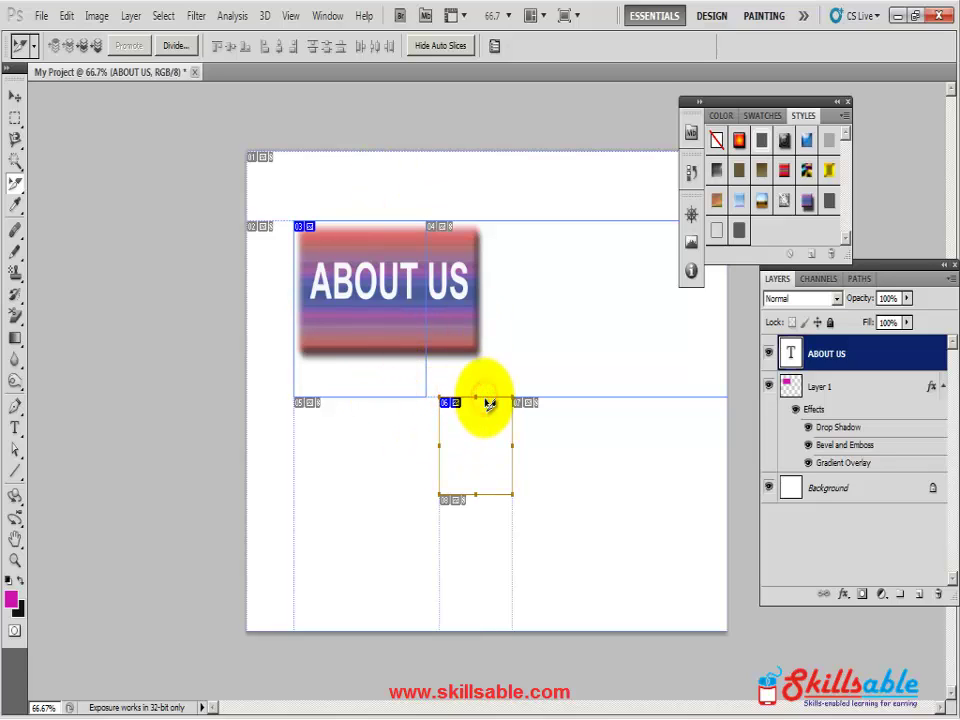
Delete the extra lower slice and trim the ABOUT US slice to the button's edges.
{"action": "key", "text": "Delete"}
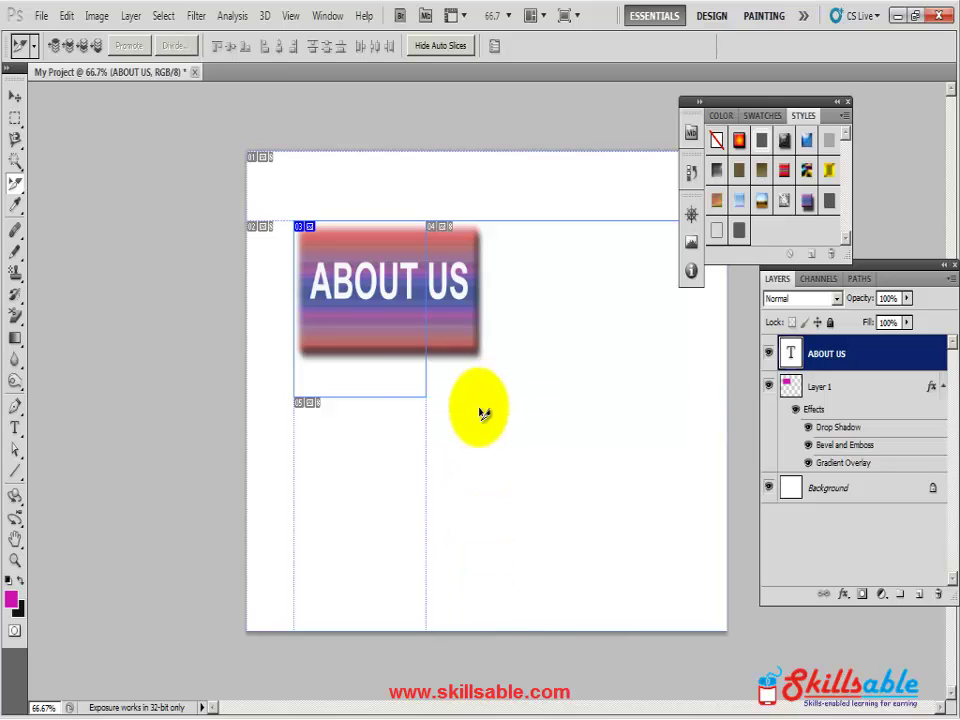
{"action": "left_click", "coordinate": [407, 394]}
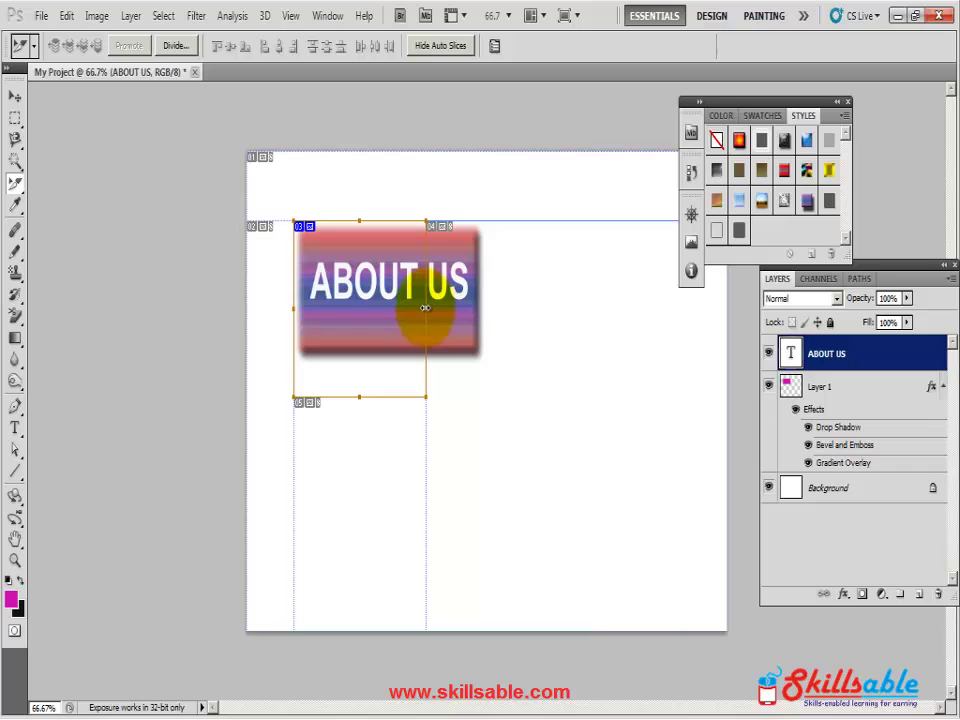
{"action": "left_click_drag", "start_coordinate": [427, 309], "coordinate": [483, 313]}
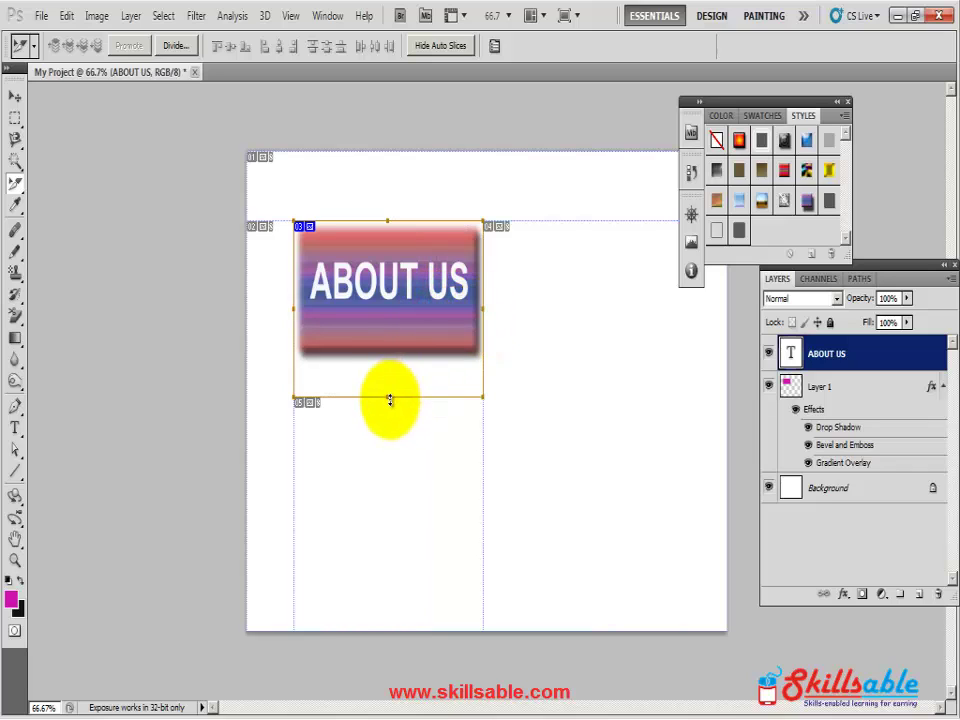
{"action": "left_click_drag", "start_coordinate": [390, 396], "coordinate": [394, 350]}
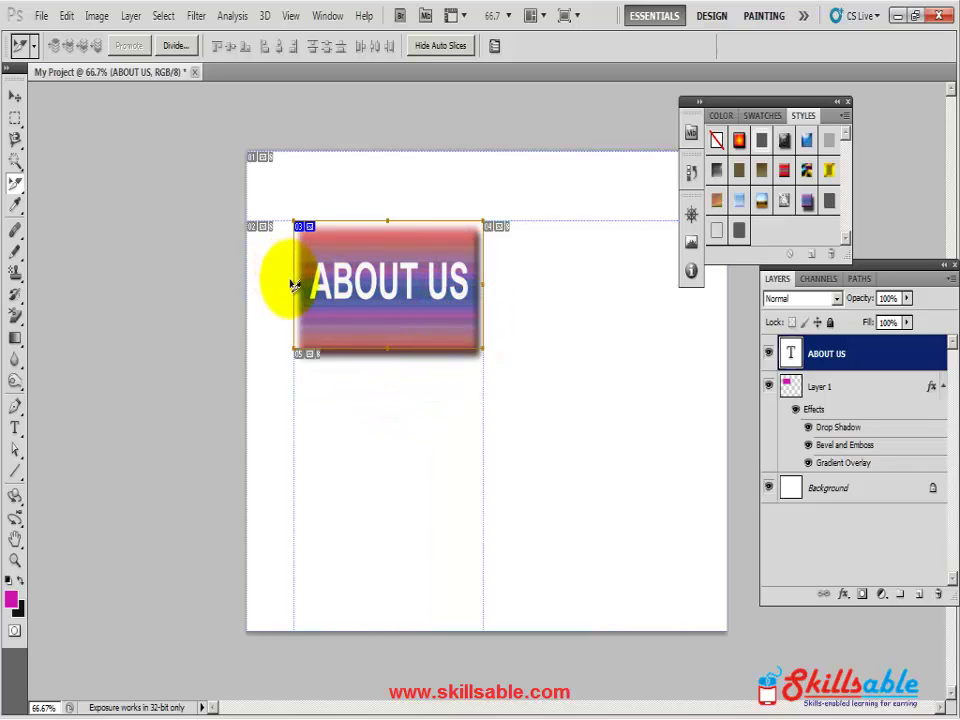
{"action": "left_click_drag", "start_coordinate": [293, 283], "coordinate": [301, 283]}
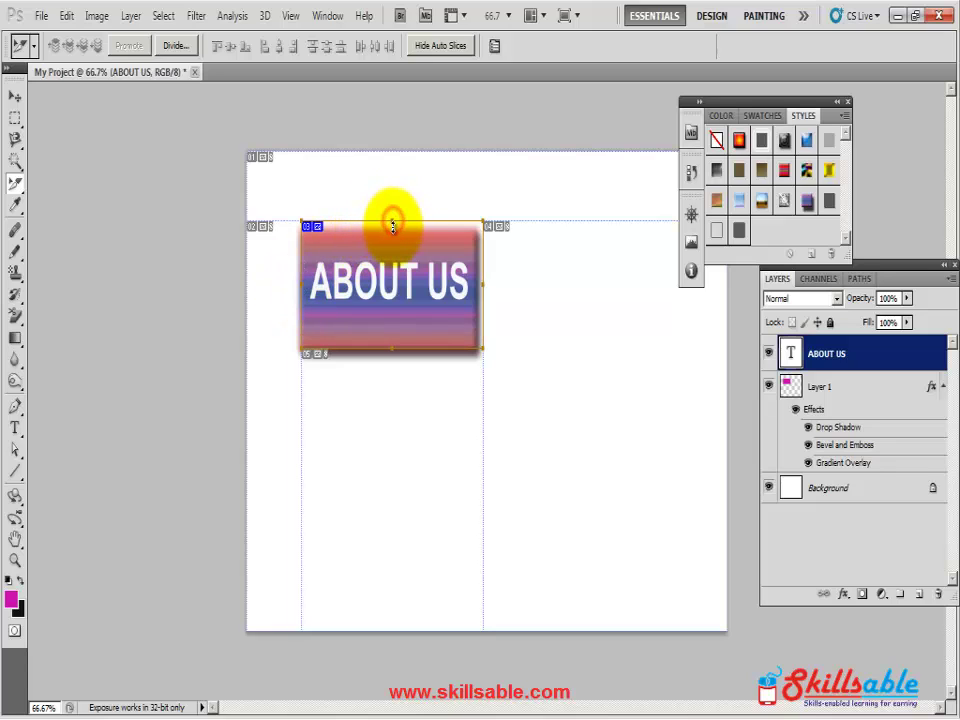
{"action": "left_click_drag", "start_coordinate": [393, 221], "coordinate": [393, 231]}
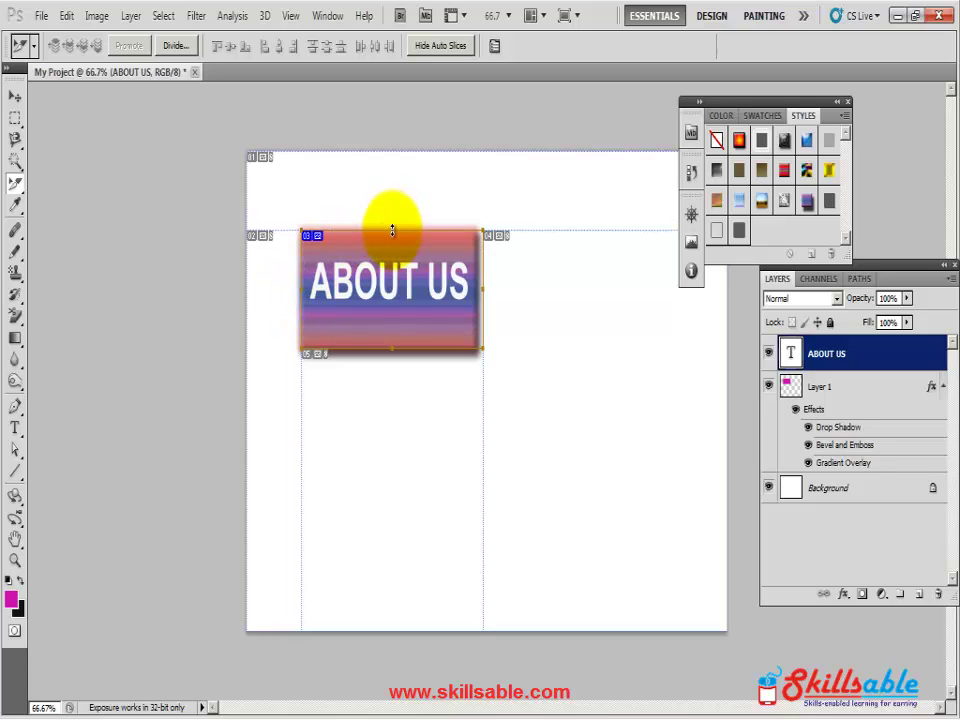
{"action": "right_click", "coordinate": [15, 183]}
{"action": "left_click", "coordinate": [60, 200]}
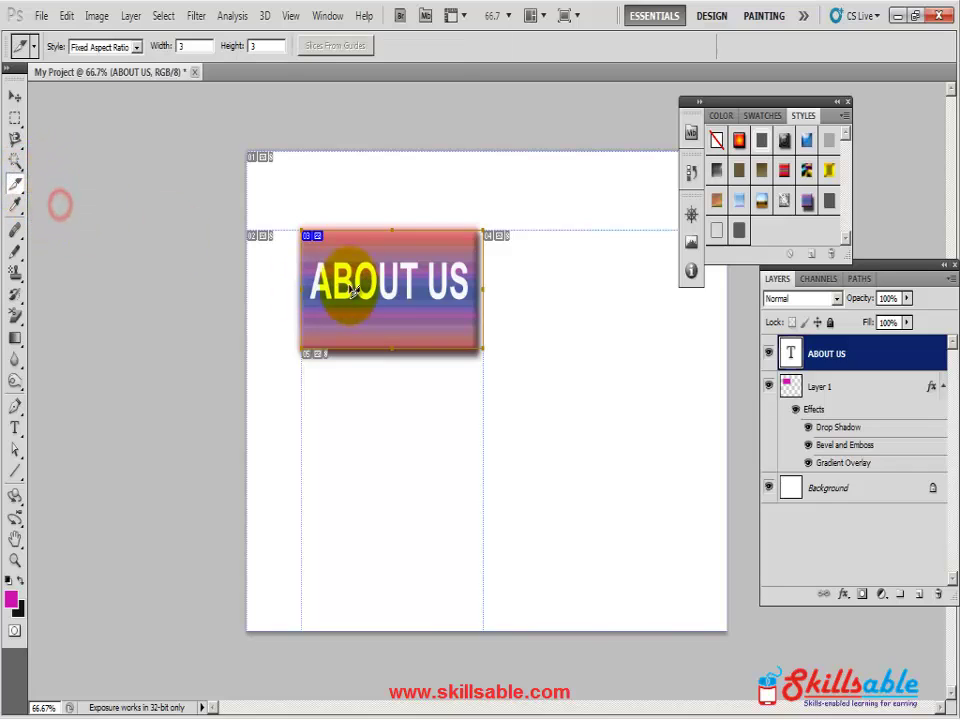
{"action": "right_click", "coordinate": [415, 240]}
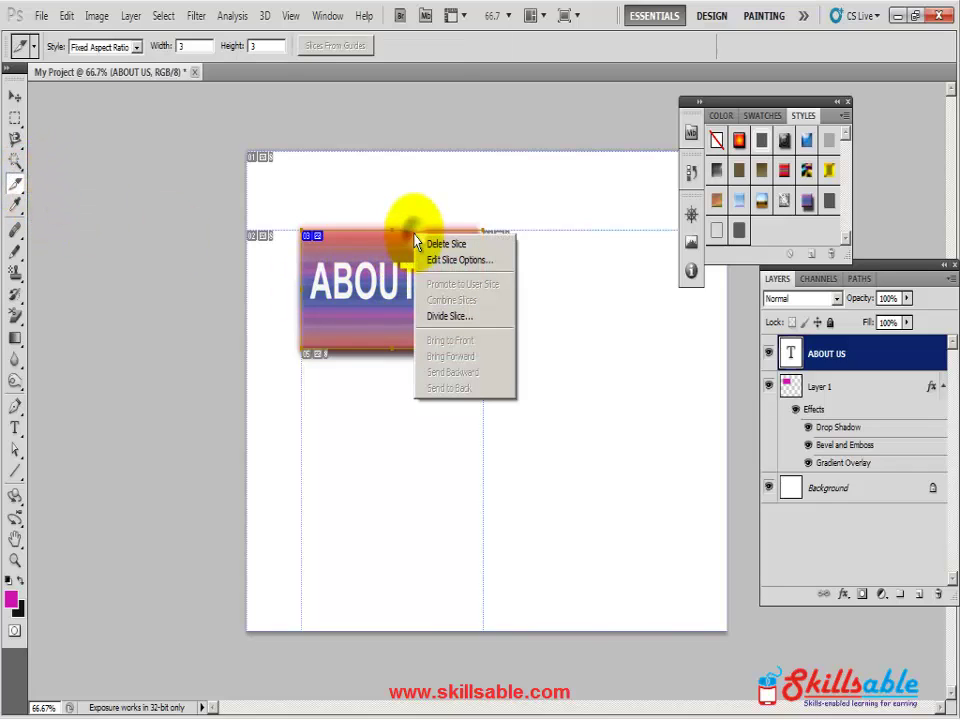
{"action": "left_click", "coordinate": [476, 262]}
{"action": "type", "text": "http://google.com"}
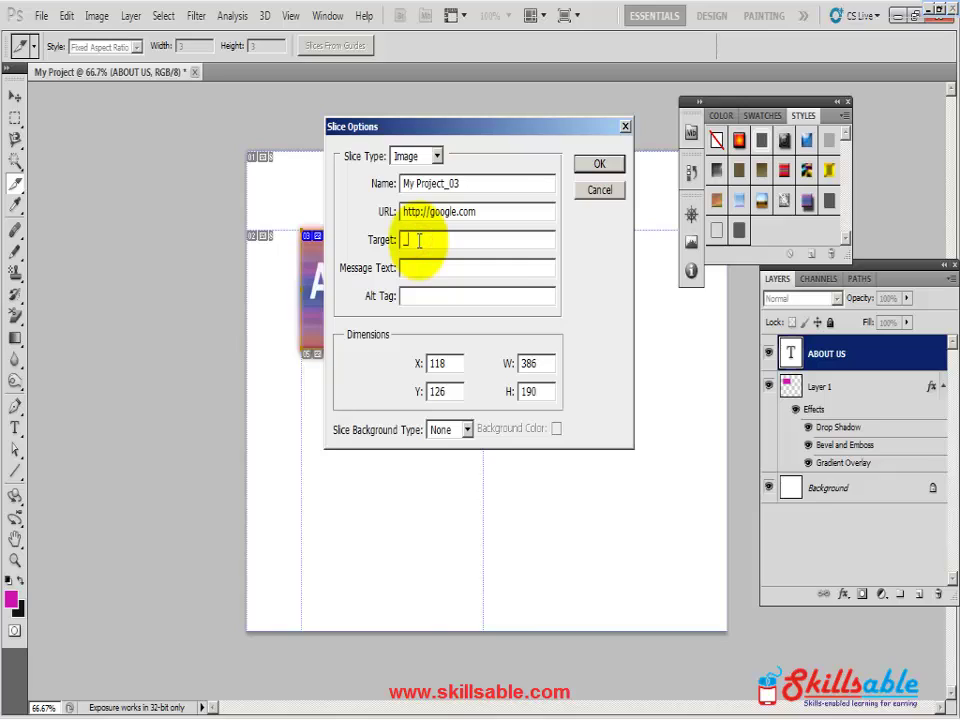
{"action": "type", "text": "_black"}
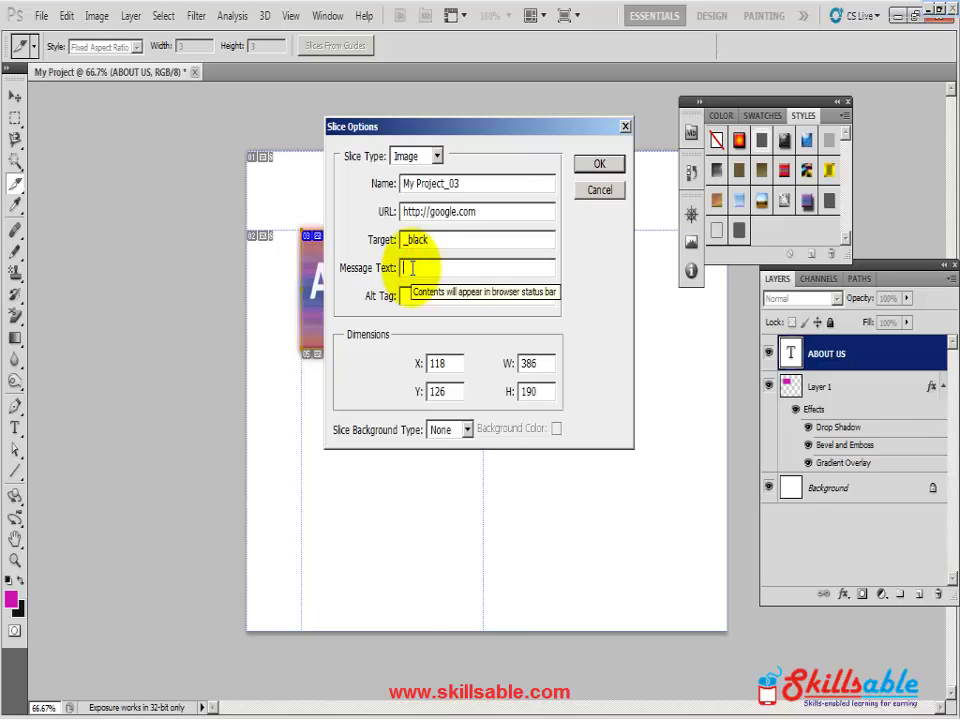
{"action": "type", "text": "my project file of web"}
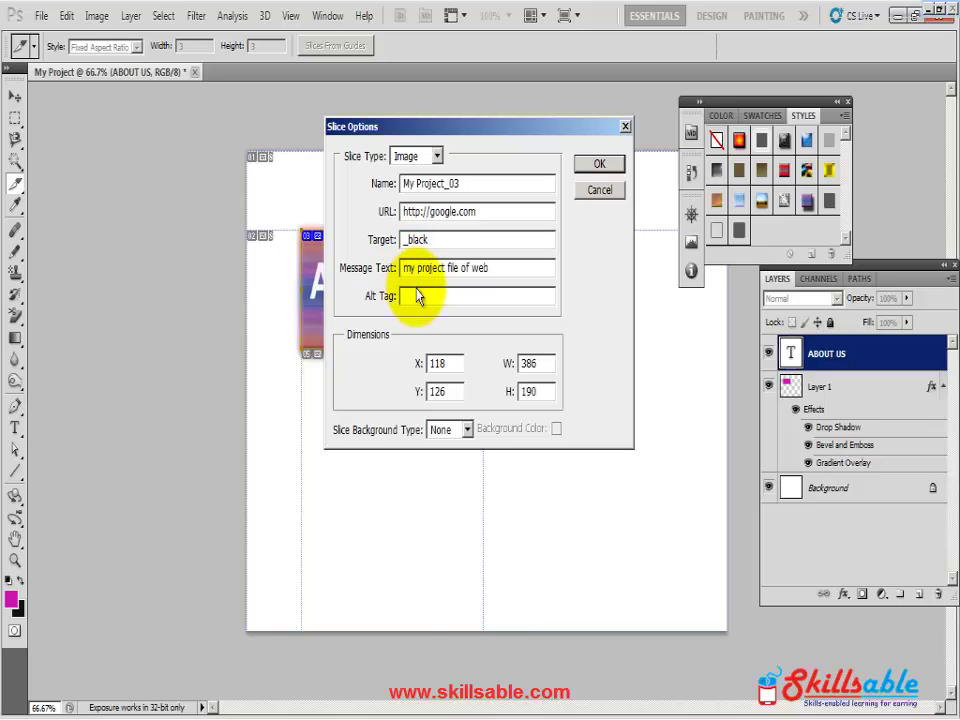
{"action": "left_click", "coordinate": [417, 295]}
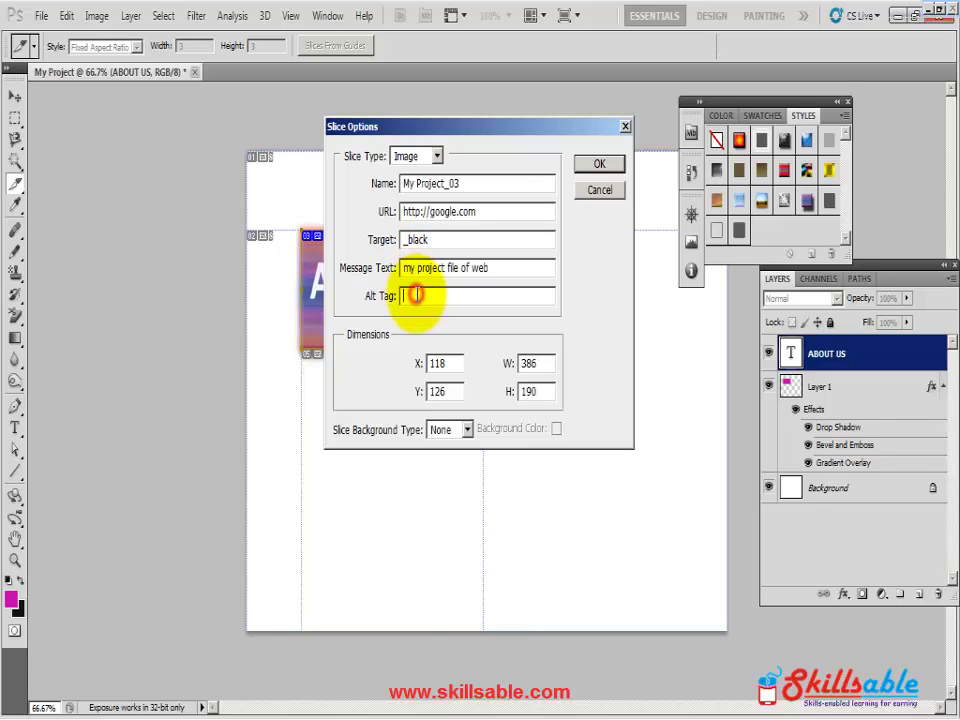
{"action": "type", "text": "I"}
{"action": "left_click", "coordinate": [599, 166]}
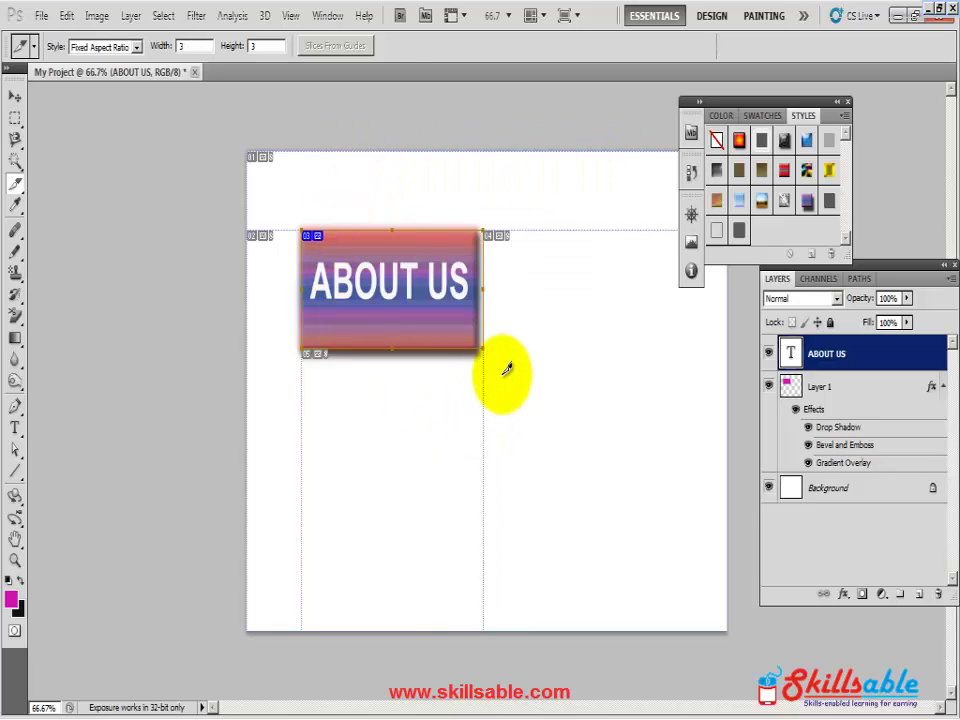
Save for Web to the desktop as My-Project.html in HTML and Images format.
{"action": "left_click", "coordinate": [41, 16]}
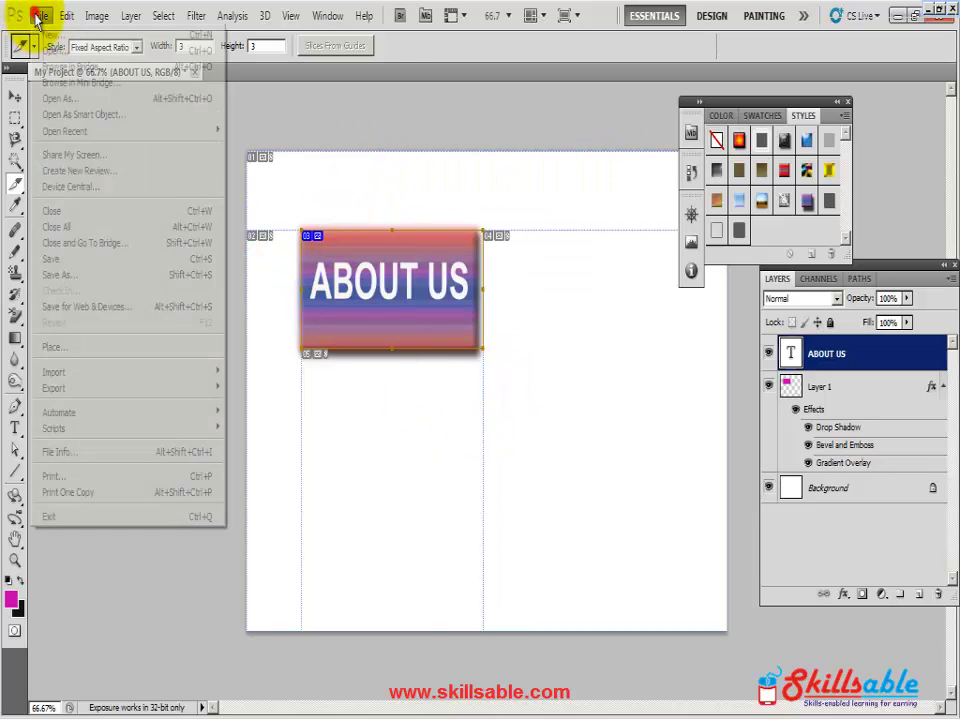
{"action": "left_click", "coordinate": [72, 310]}
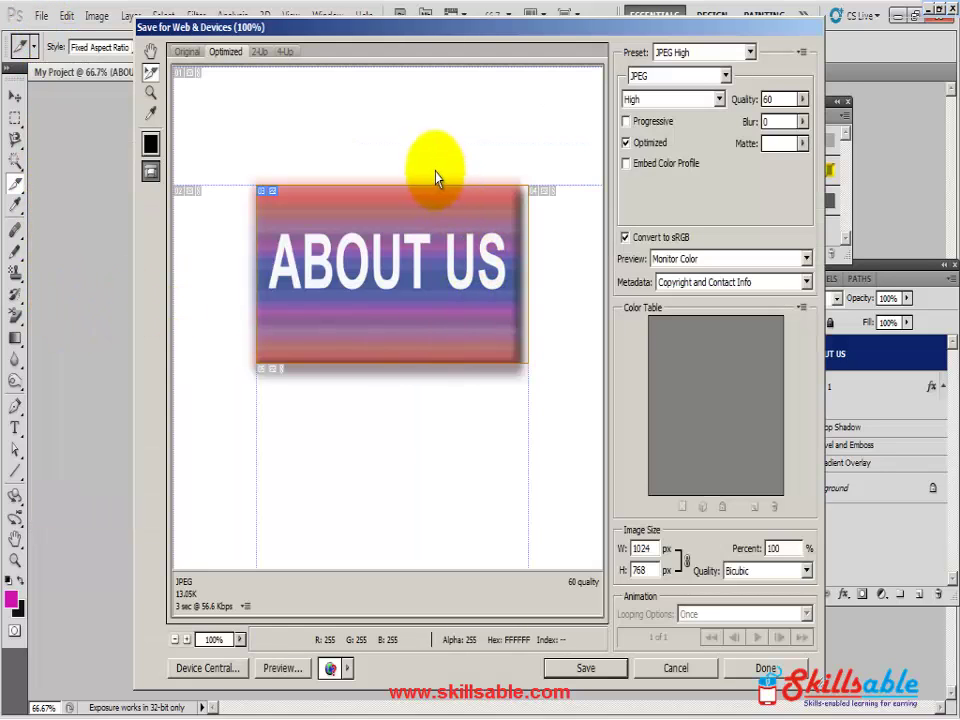
{"action": "left_click", "coordinate": [586, 669]}
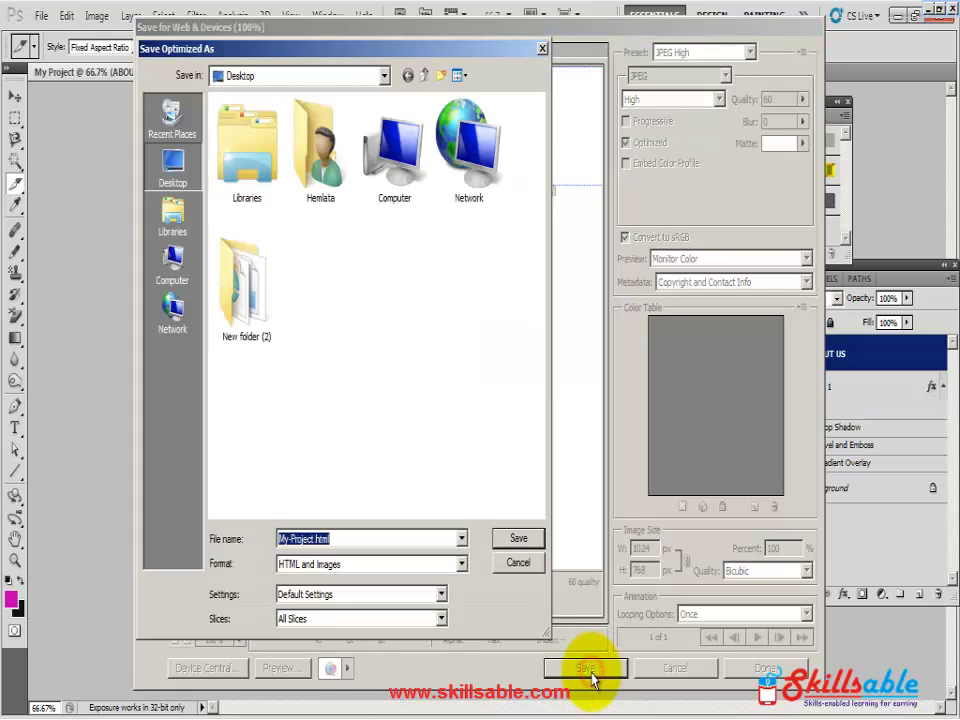
{"action": "left_click", "coordinate": [174, 170]}
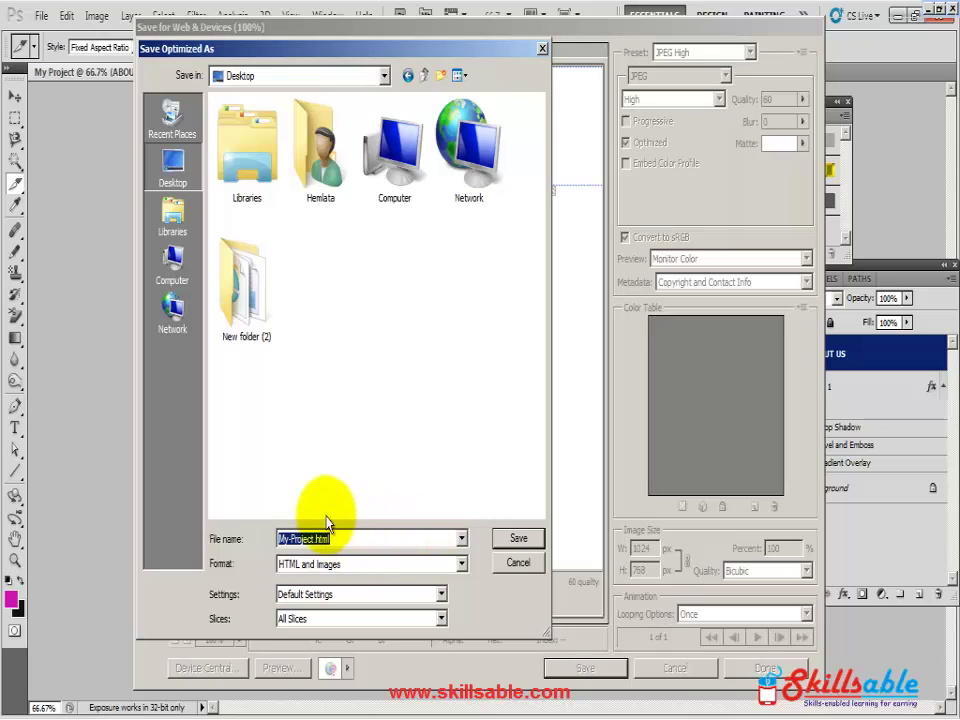
{"action": "left_click", "coordinate": [462, 568]}
{"action": "left_click", "coordinate": [460, 568]}
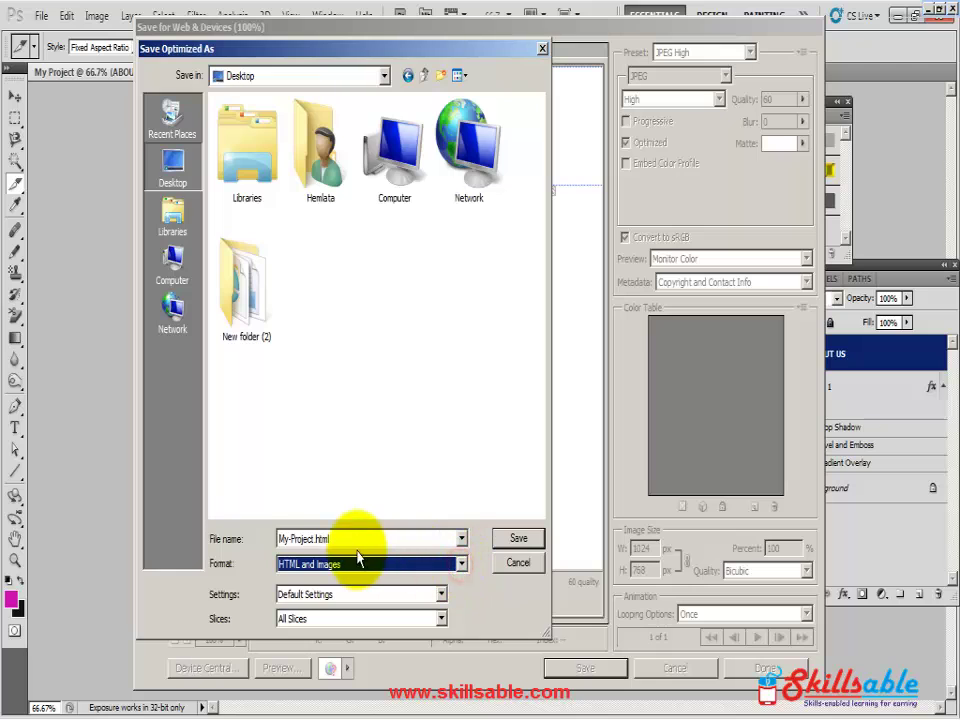
{"action": "left_click", "coordinate": [517, 539]}
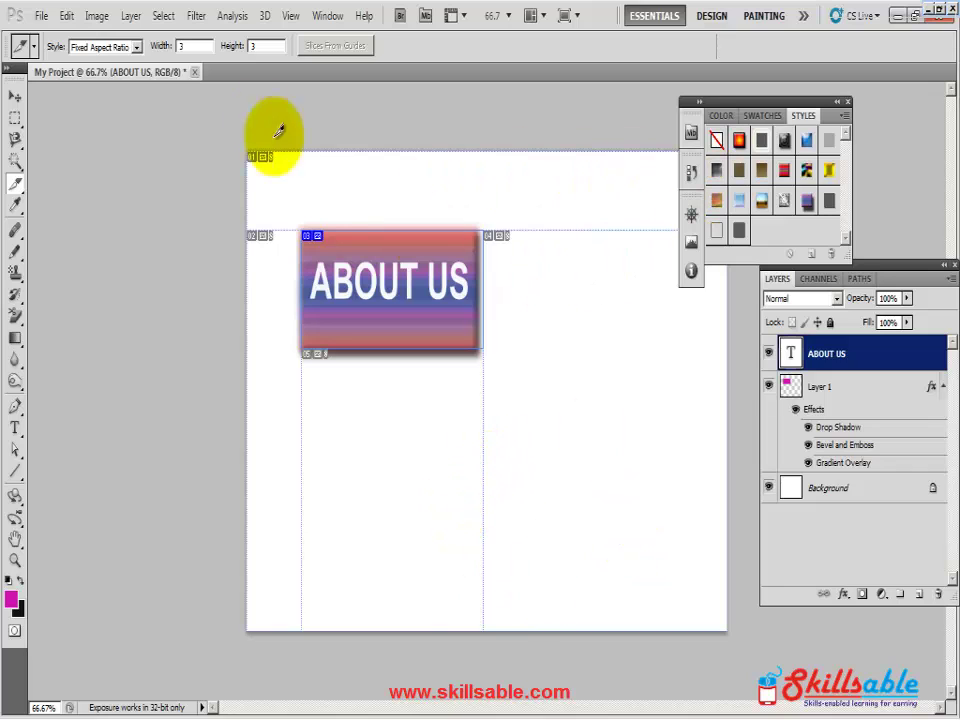
Minimize Photoshop and open My-Project.html from the desktop in Internet Explorer.
{"action": "left_click", "coordinate": [898, 16]}
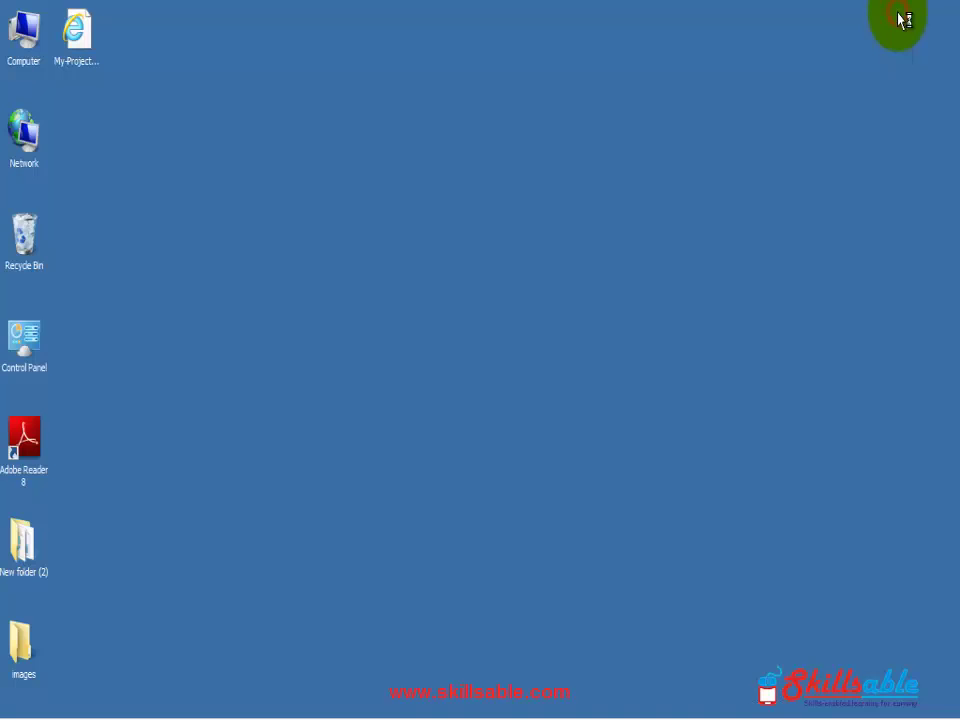
{"action": "left_click", "coordinate": [84, 37]}
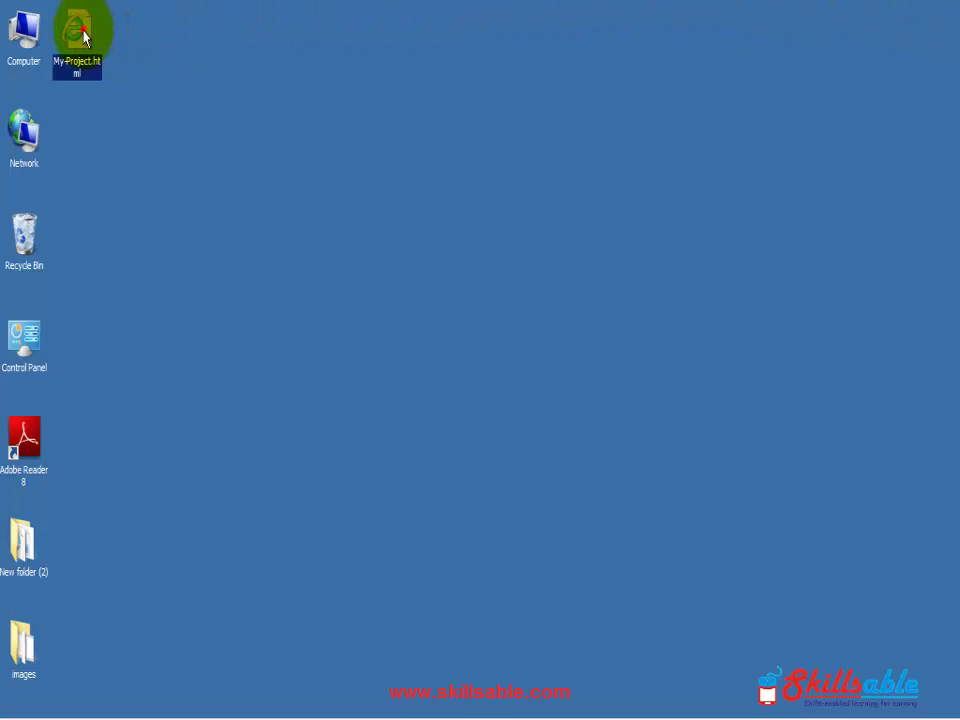
{"action": "double_click", "coordinate": [84, 37]}
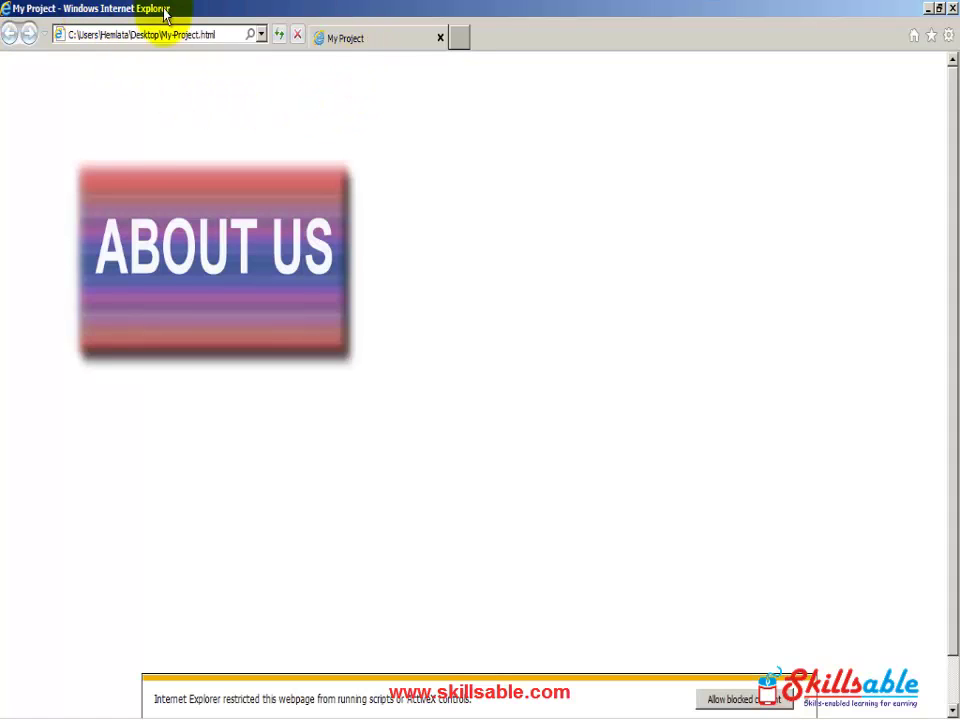
{"action": "left_click", "coordinate": [198, 268]}
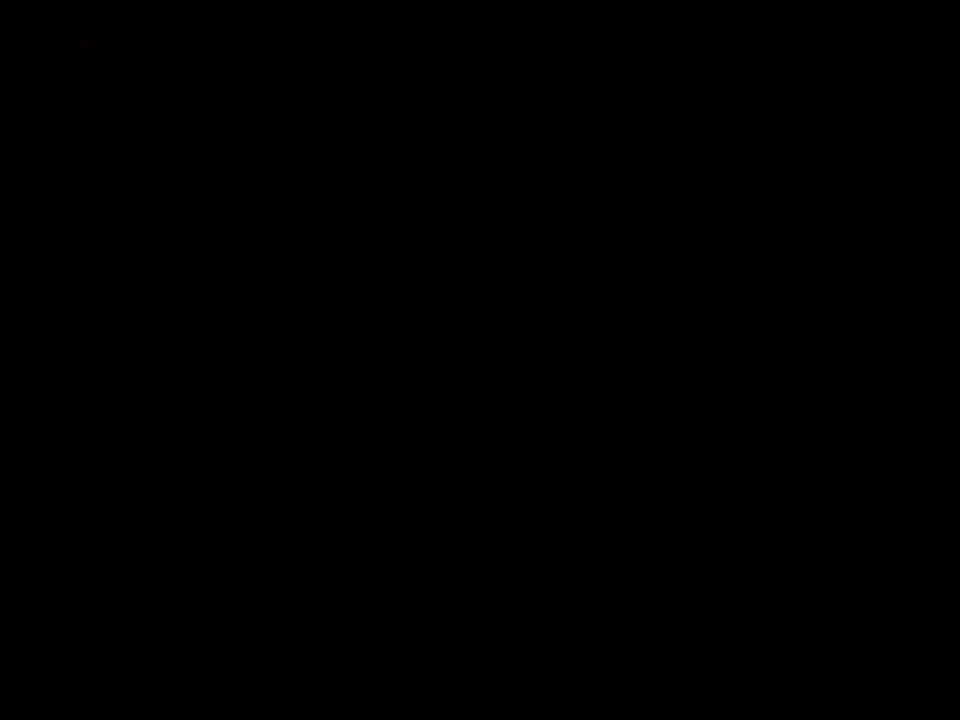